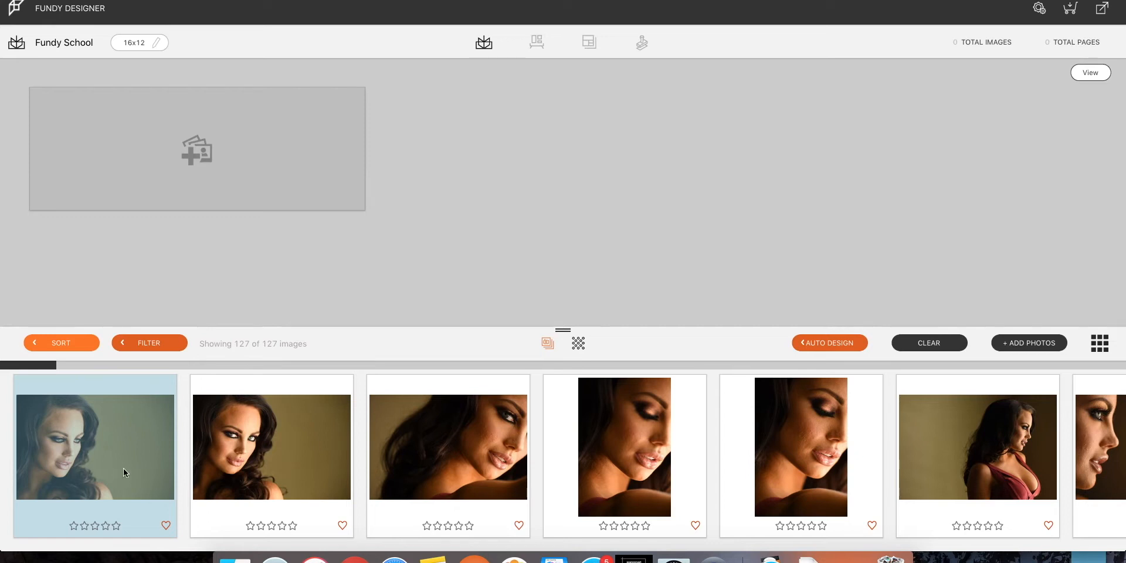
- Create the pages 1-2 spread from the first two portraits and the pages 3-4 spread from the third and fifth portraits
click(268, 447)
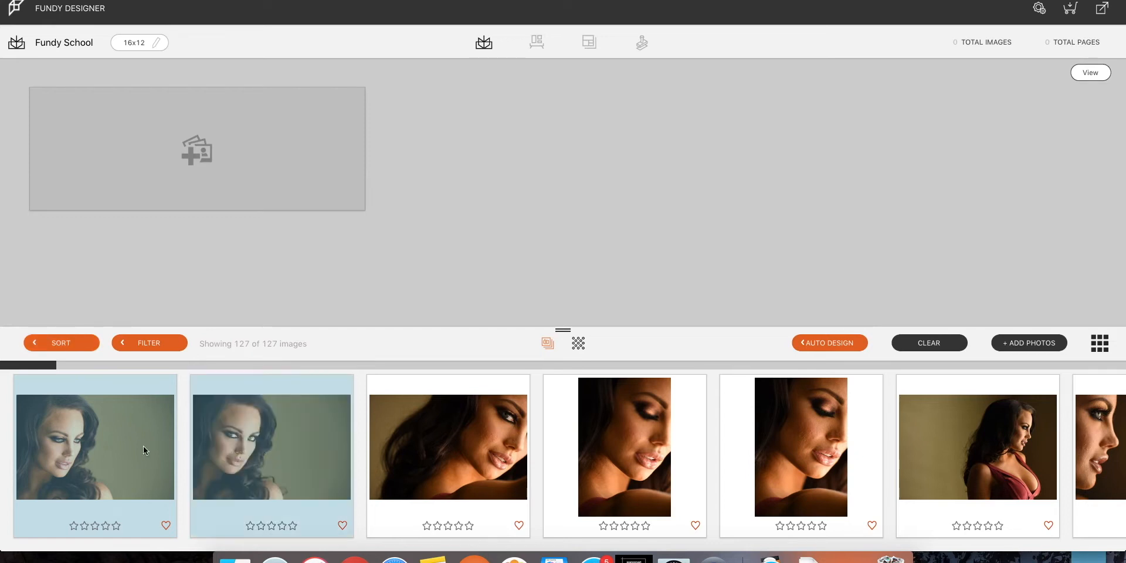
drag(180, 182, 183, 159)
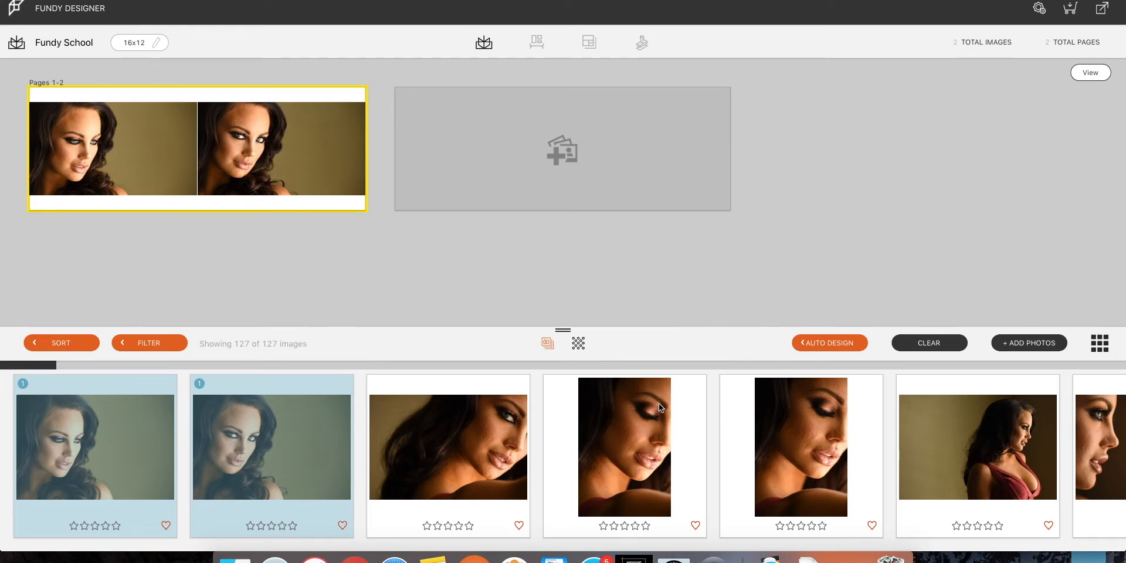
click(451, 444)
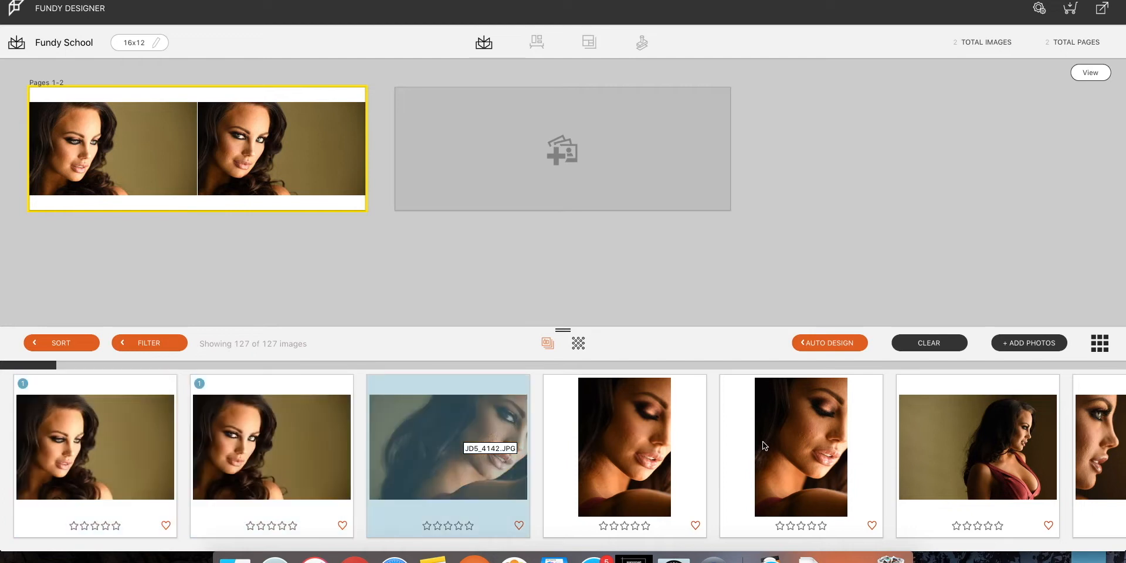
super+click(823, 444)
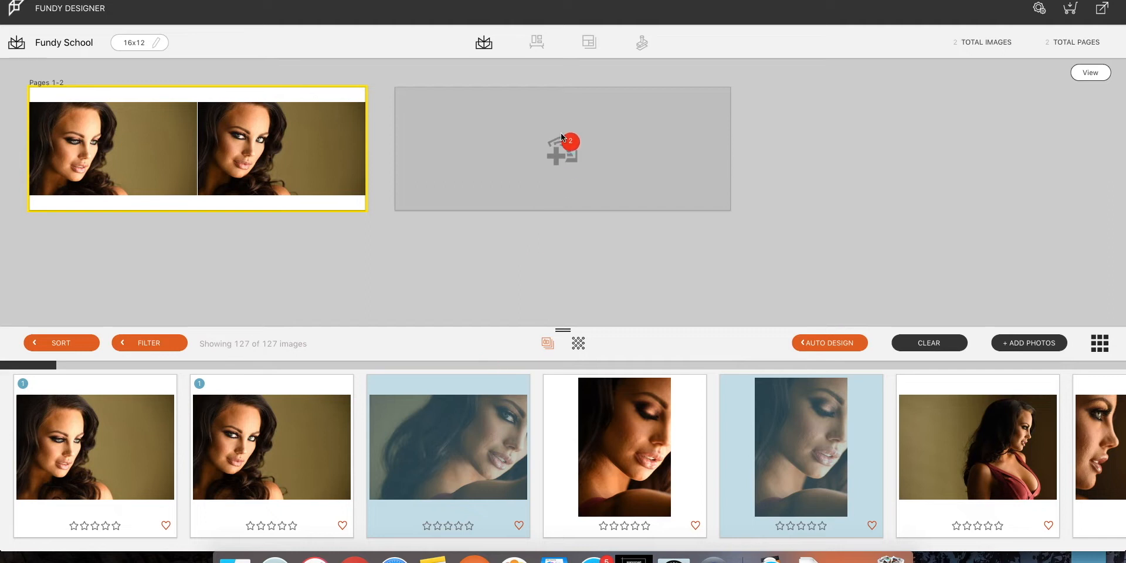
drag(562, 135, 557, 157)
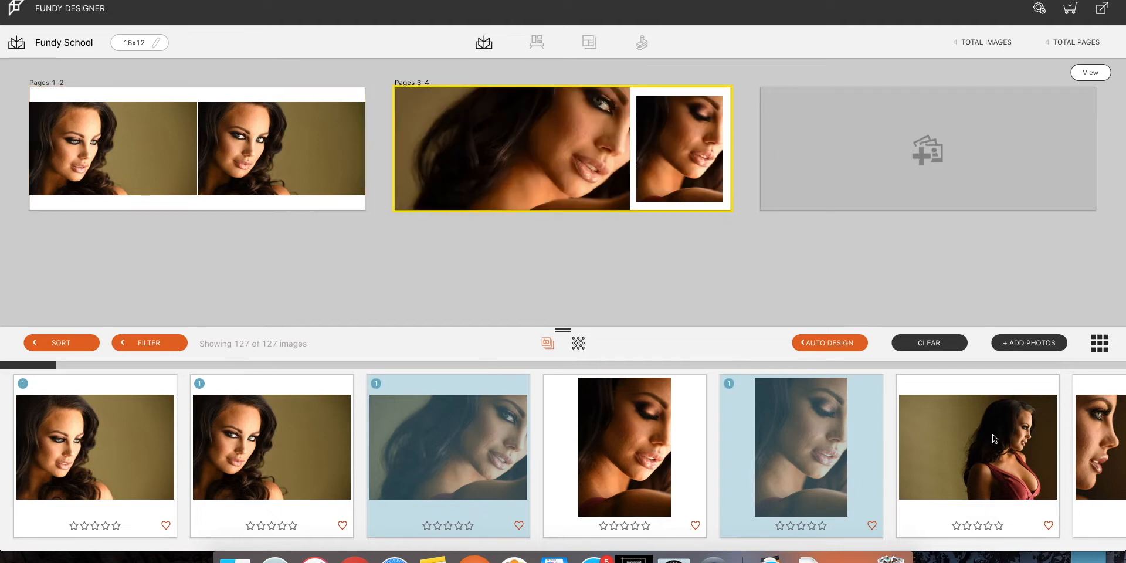
- Add a pages 5-6 spread from the landscape side-view photo in the red dress and the landscape close-up profile beside it
scroll(991, 434, right, 10)
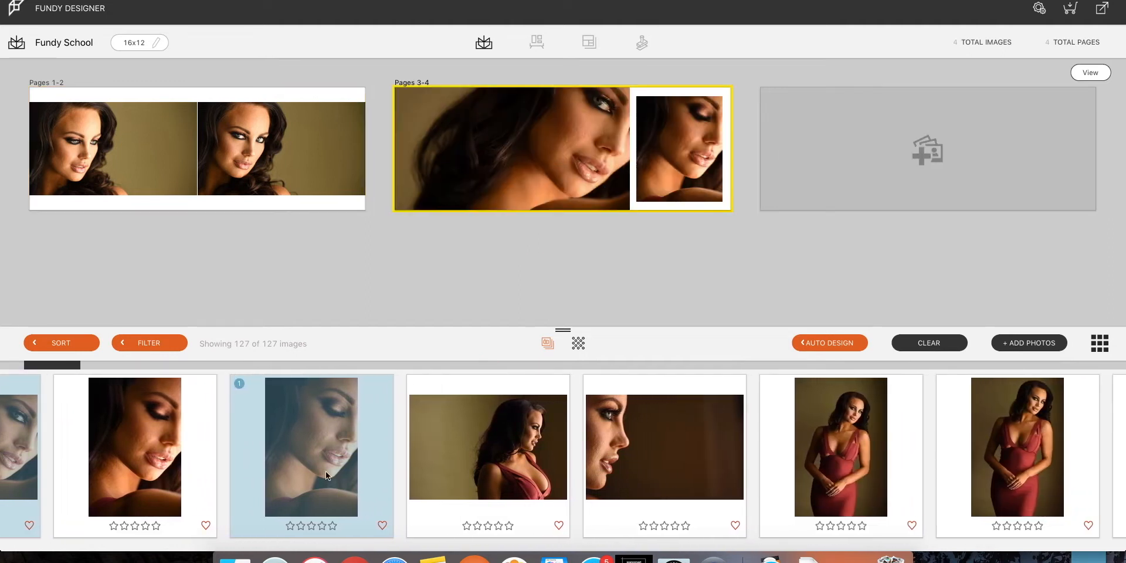
click(430, 458)
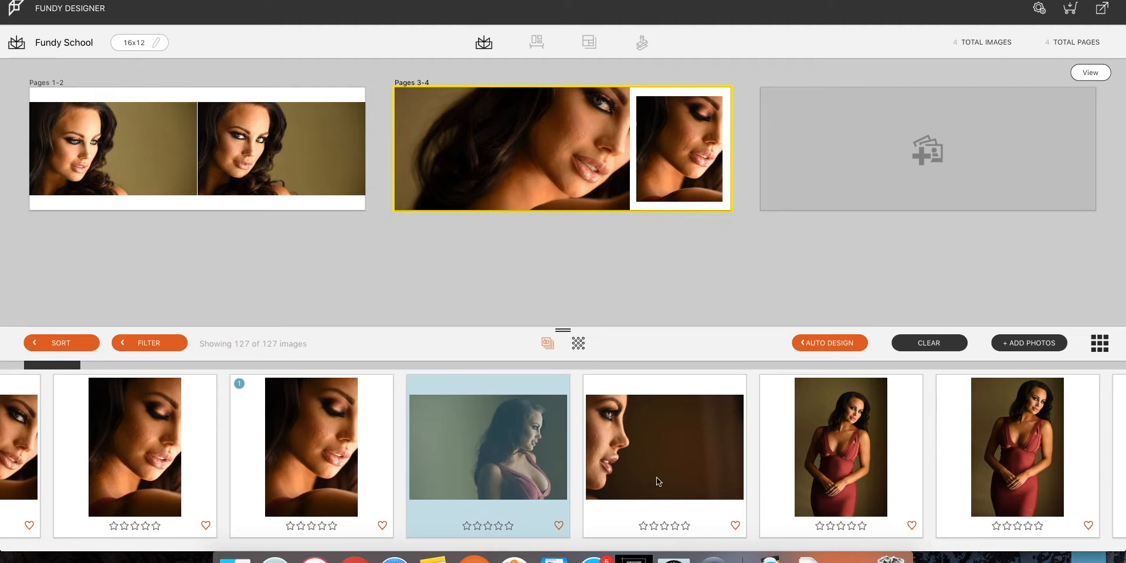
shift+click(678, 460)
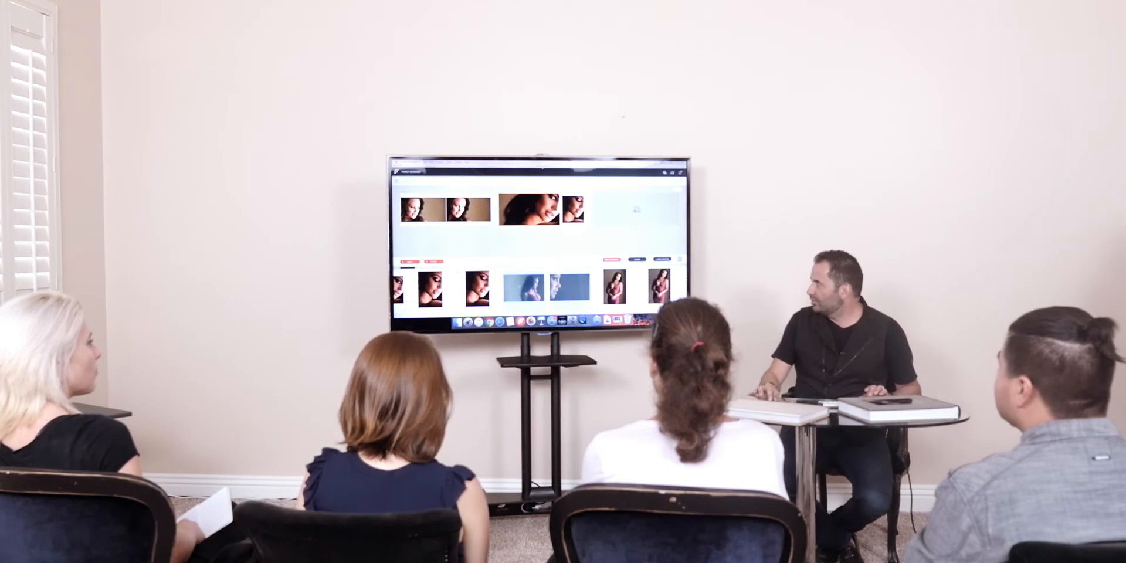
key(d)
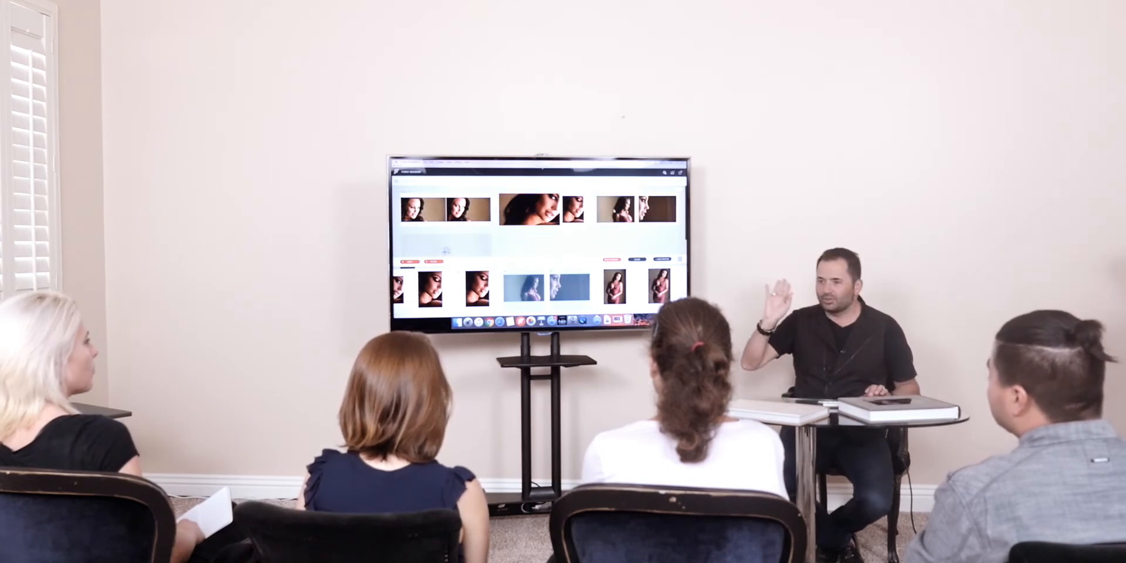
- Fill the empty pages 7-8 spread with the first and third vertical portraits of the woman in the red dress
scroll(636, 211, down, 2)
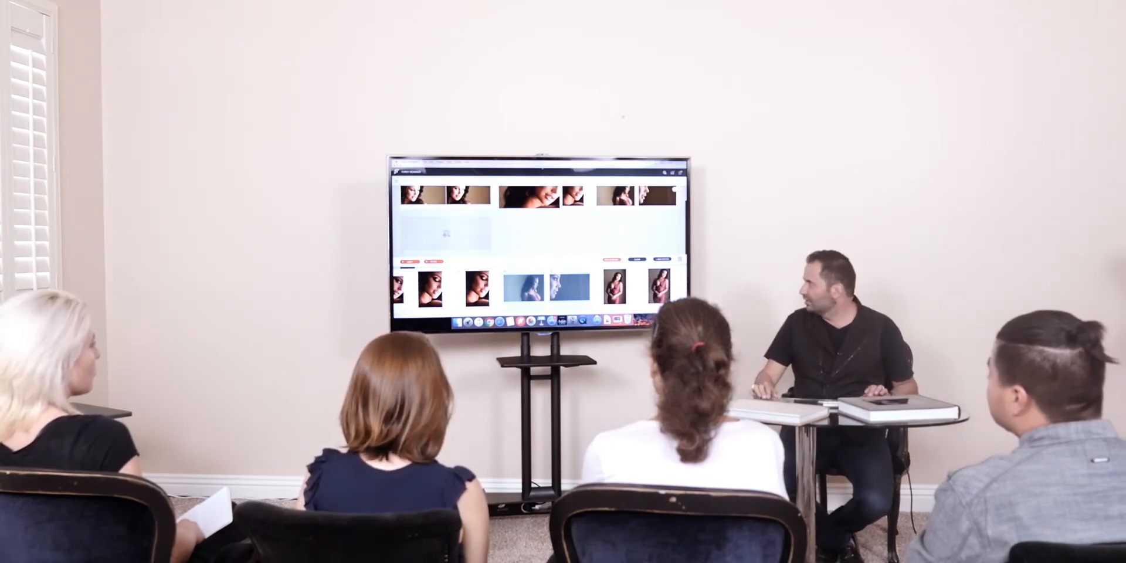
scroll(534, 287, right, 5)
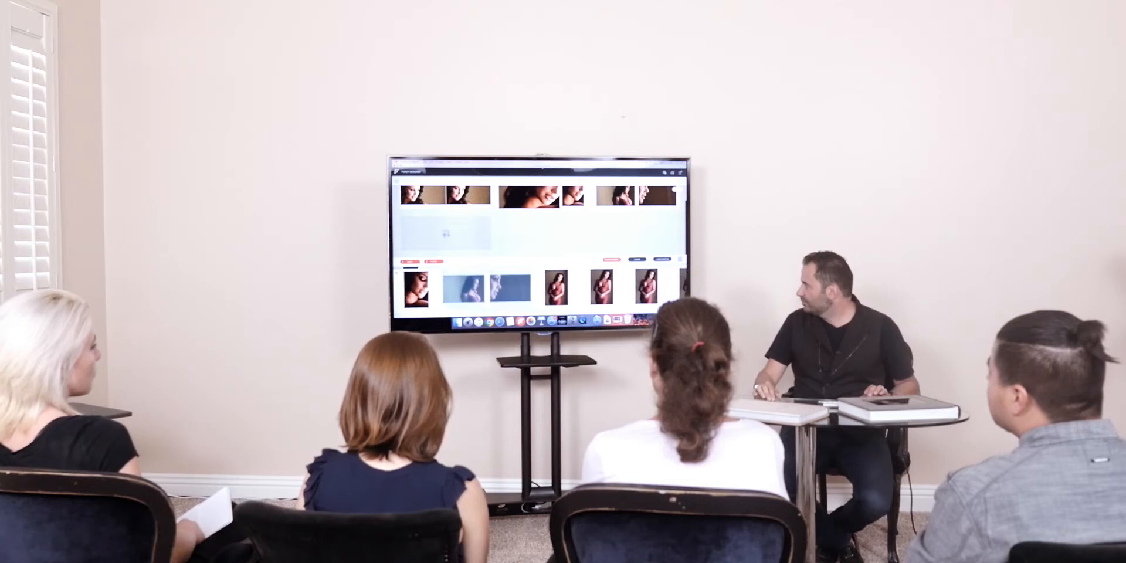
scroll(533, 287, right, 1)
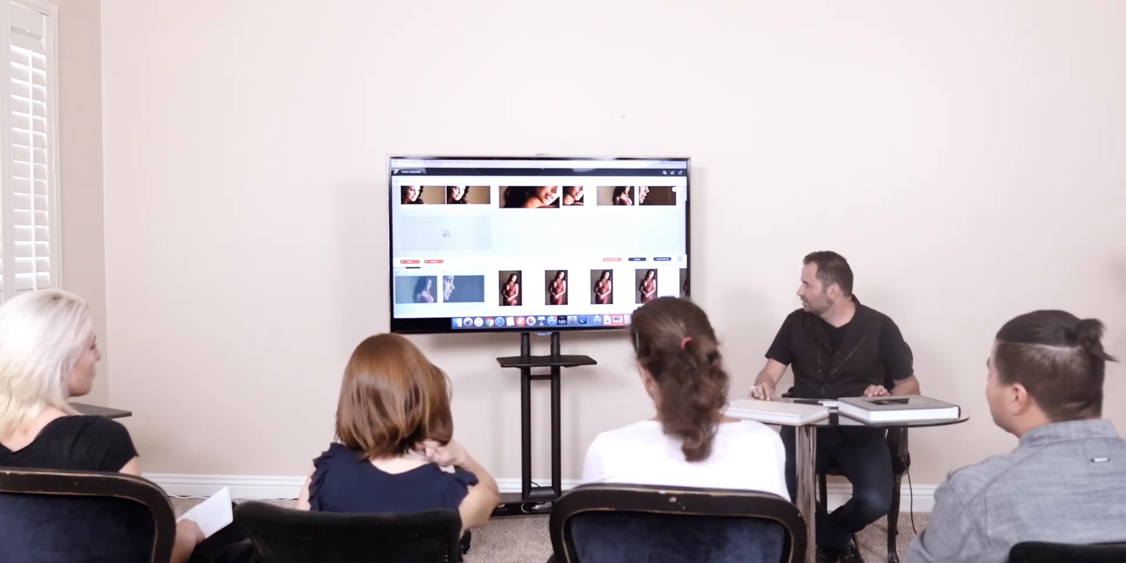
click(510, 287)
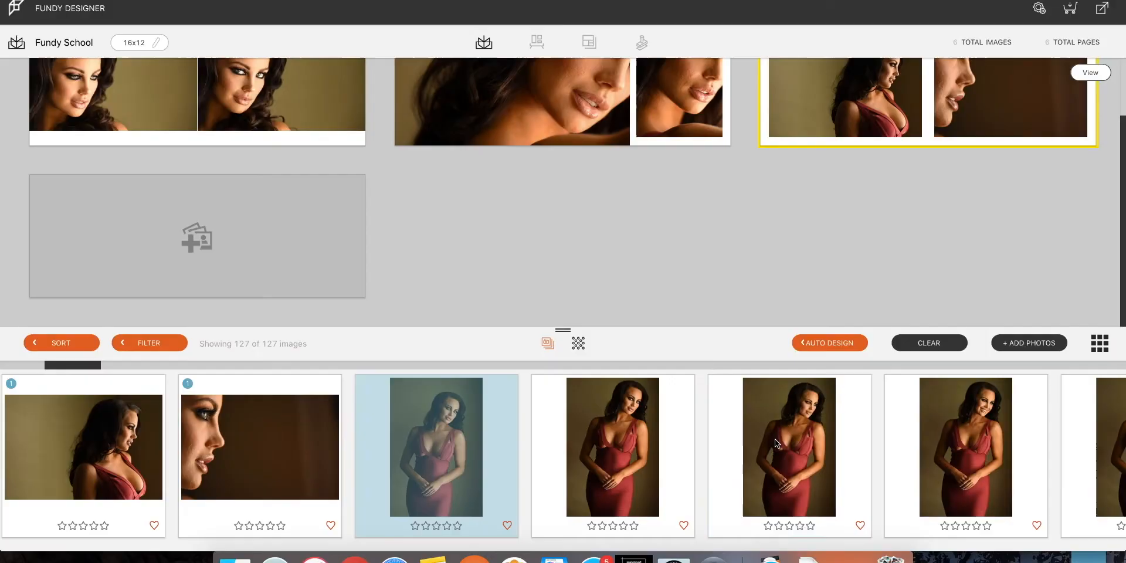
super+click(775, 439)
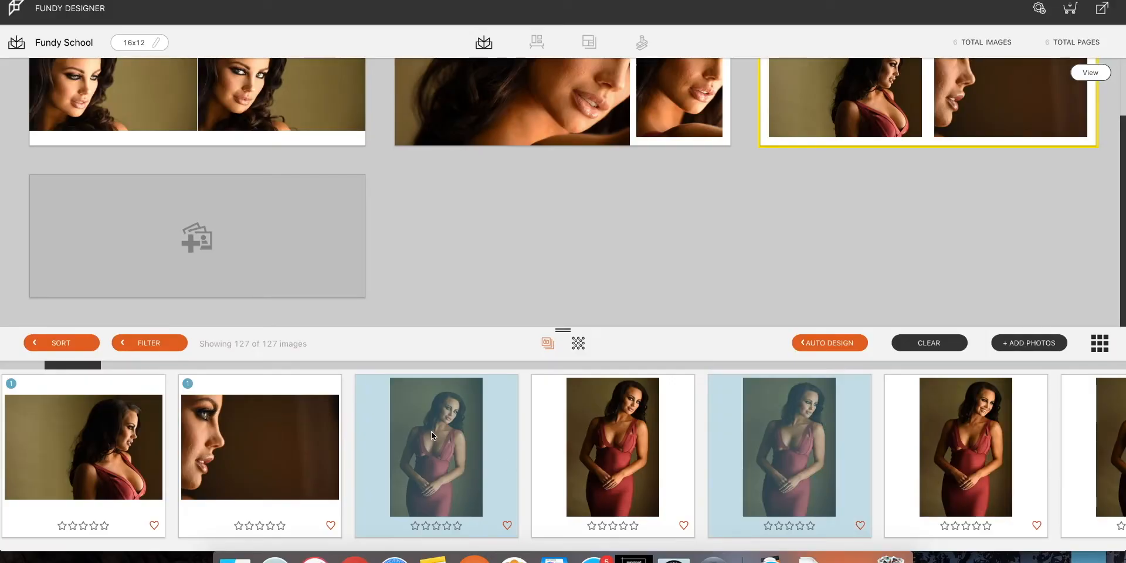
drag(270, 273, 248, 253)
- Place one smiling red-dress portrait on the empty pages 9-10 spread and reposition its crop to show the face
scroll(679, 474, right, 10)
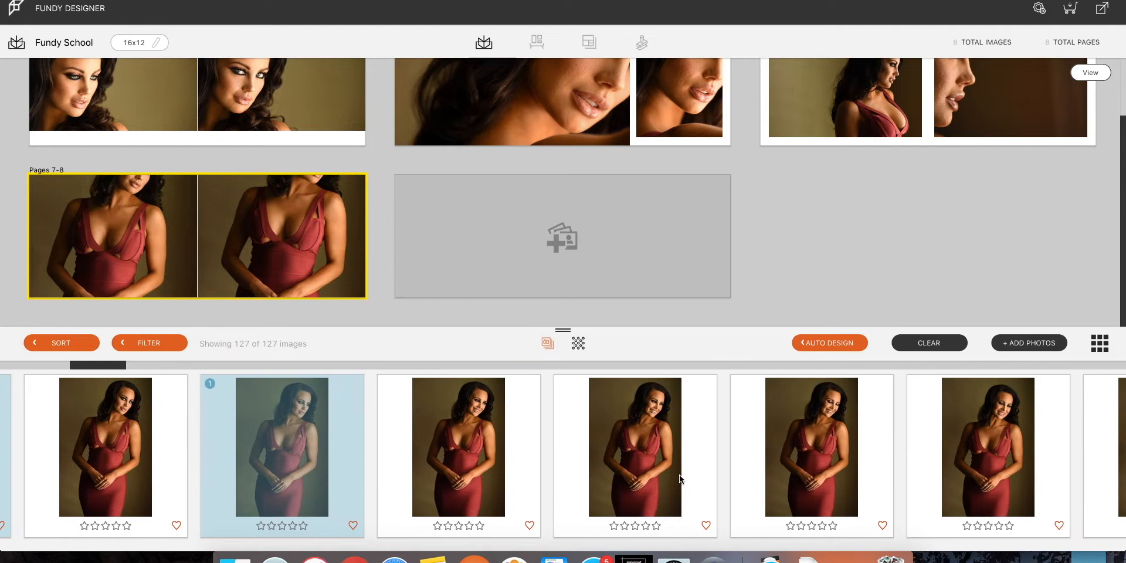
scroll(679, 480, right, 5)
scroll(679, 473, left, 3)
scroll(679, 478, left, 1)
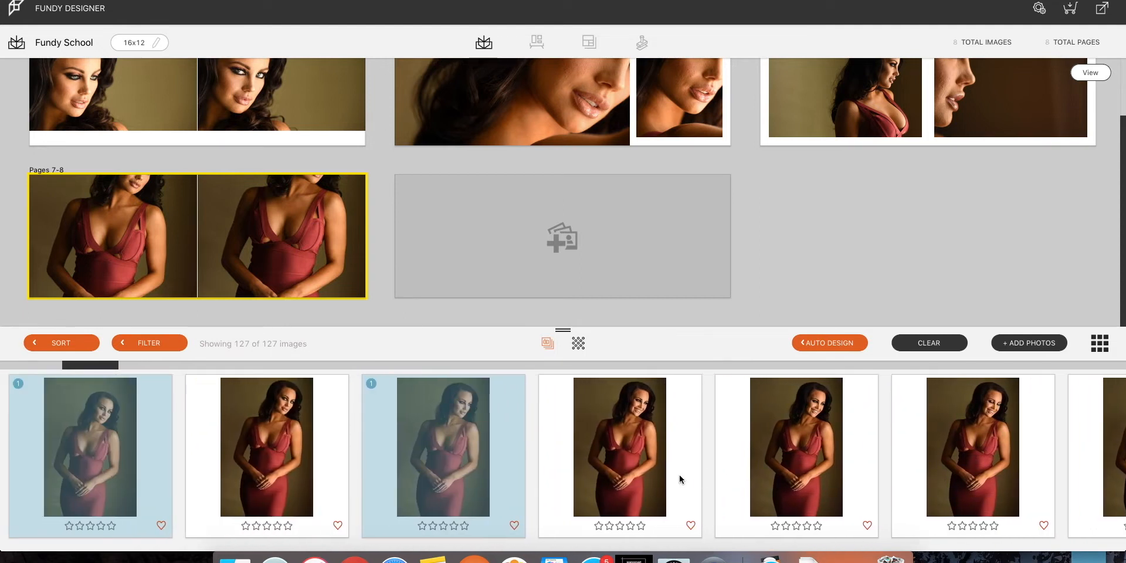
drag(817, 434, 574, 240)
scroll(912, 465, right, 4)
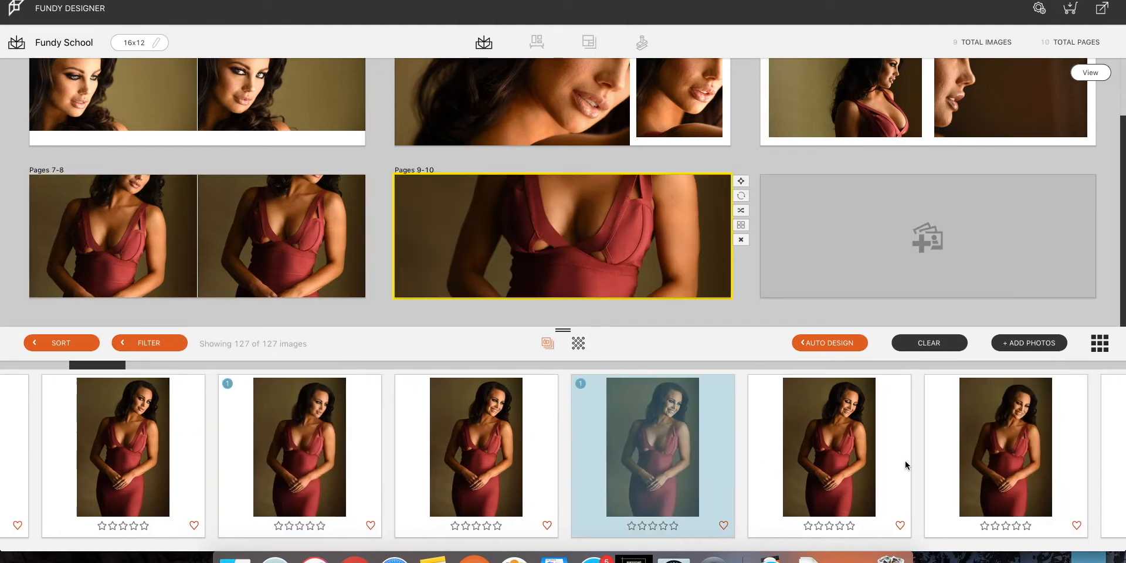
drag(608, 245, 667, 287)
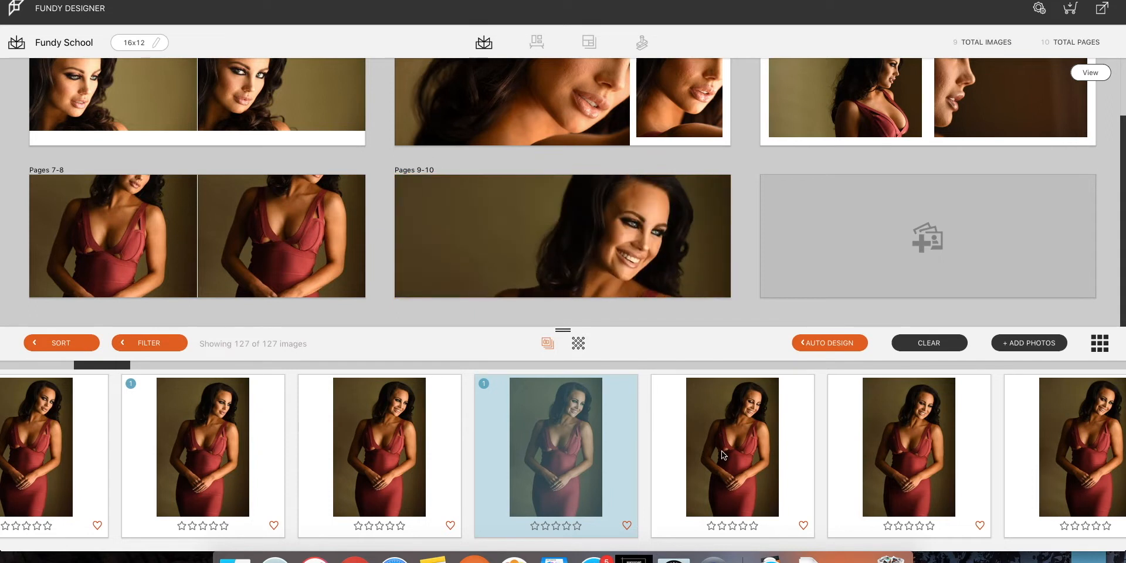
- Add two more vertical red-dress portraits with raised hands to pages 9-10, making a three-photo spread
scroll(721, 450, right, 10)
scroll(721, 450, right, 8)
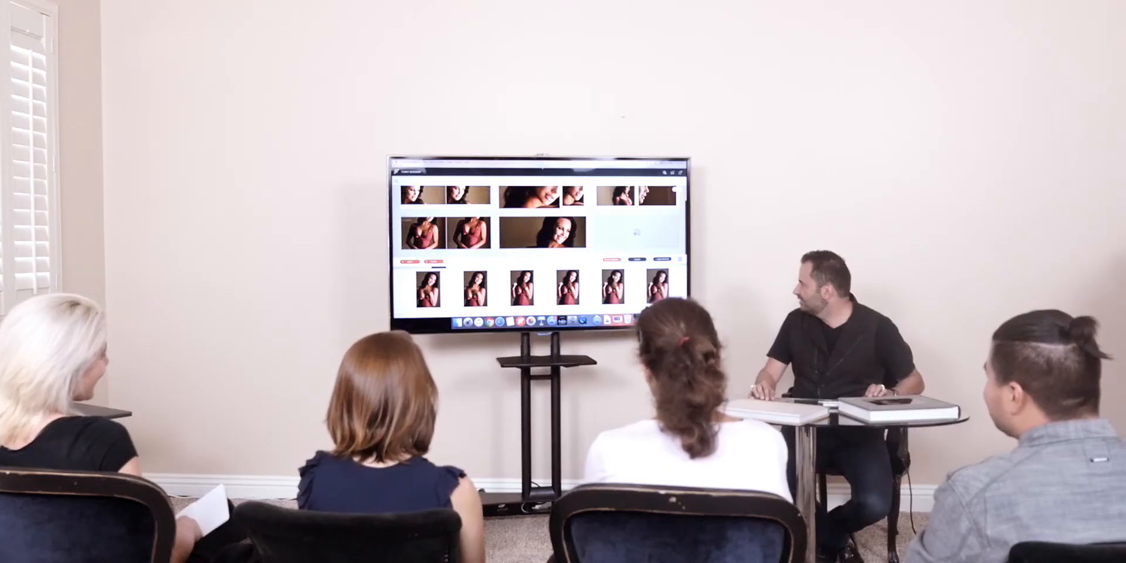
click(612, 287)
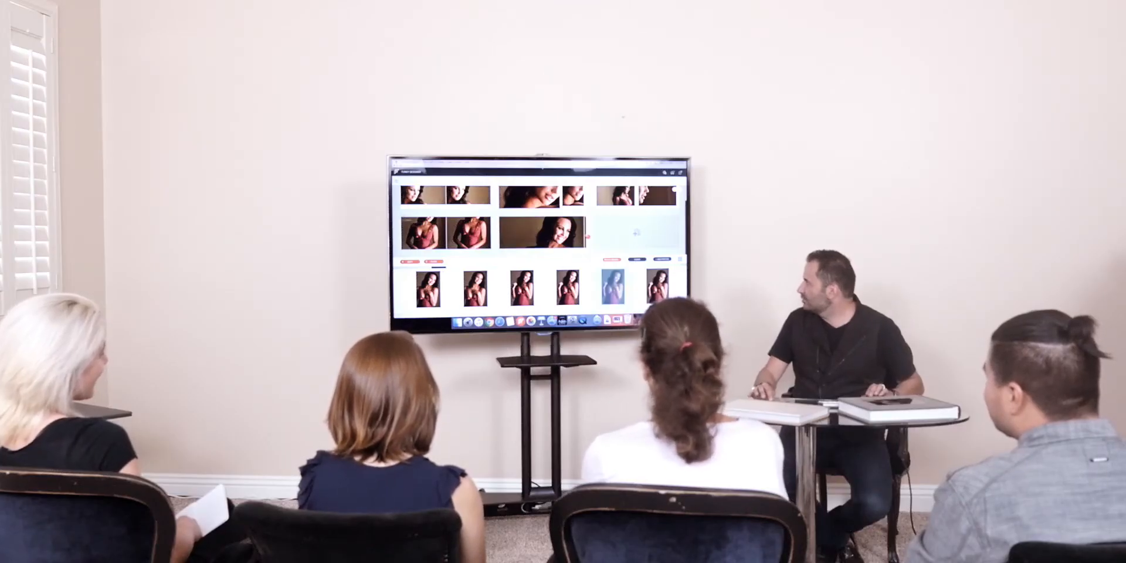
drag(587, 237, 563, 234)
scroll(543, 287, right, 3)
scroll(540, 287, right, 1)
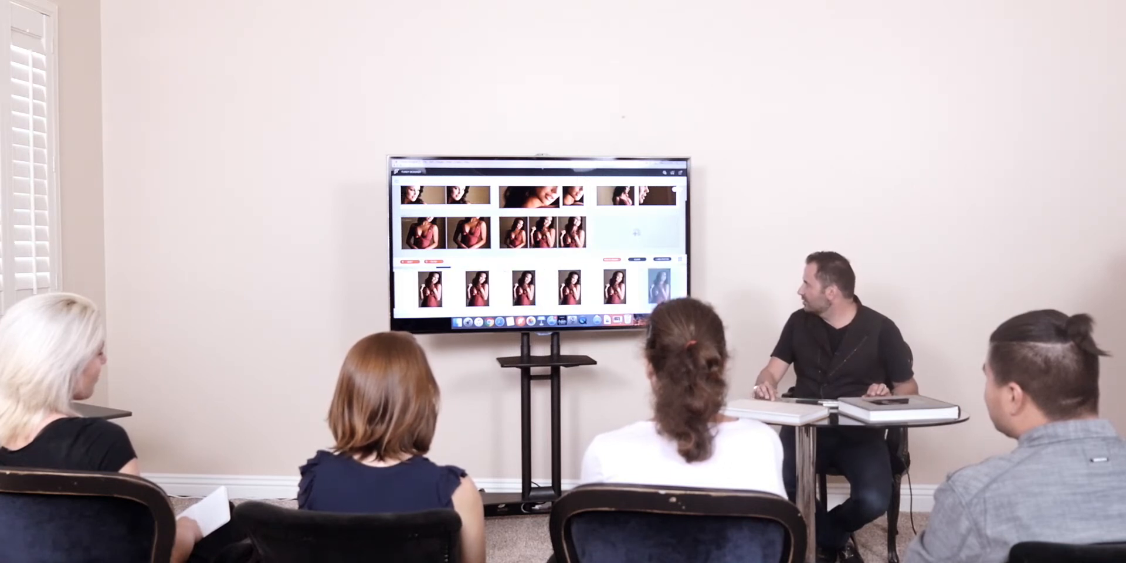
- Create the pages 11-12 spread from the red-dress back view and the landscape close-up profile next to it
scroll(540, 288, right, 5)
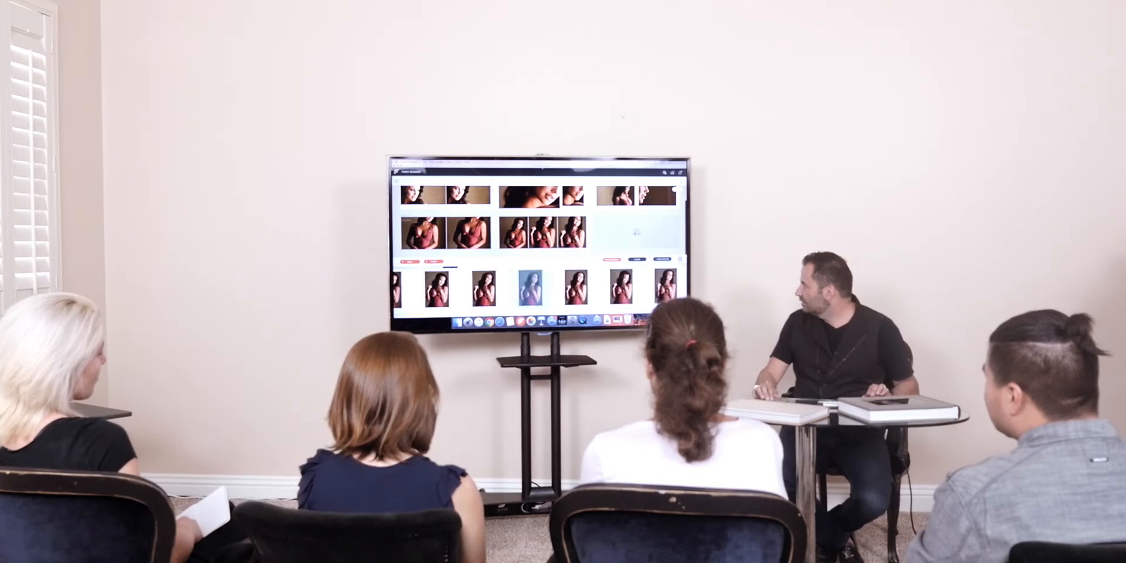
scroll(540, 287, right, 4)
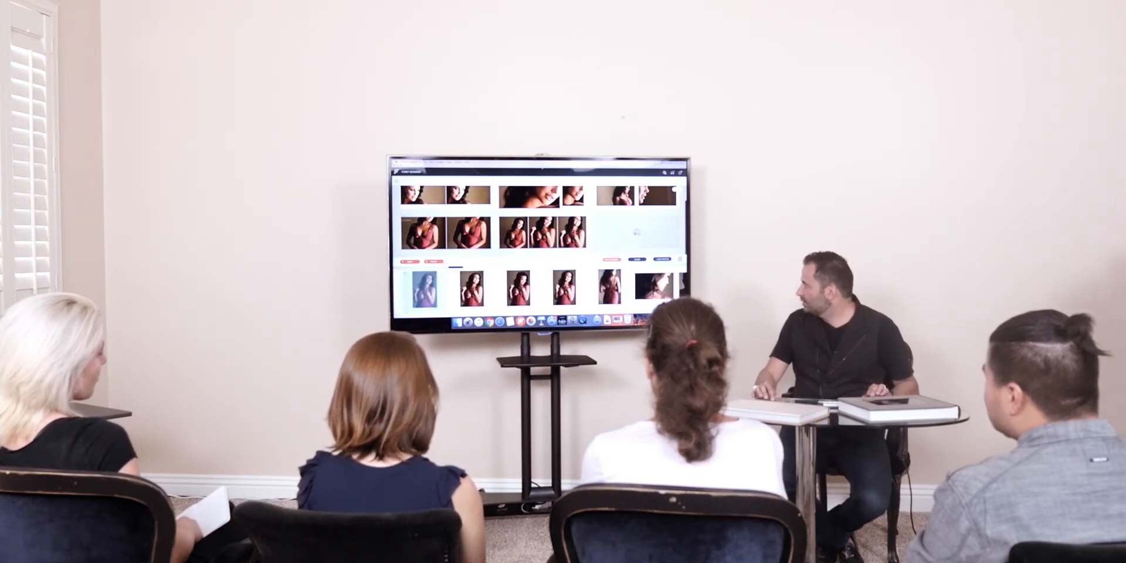
click(609, 287)
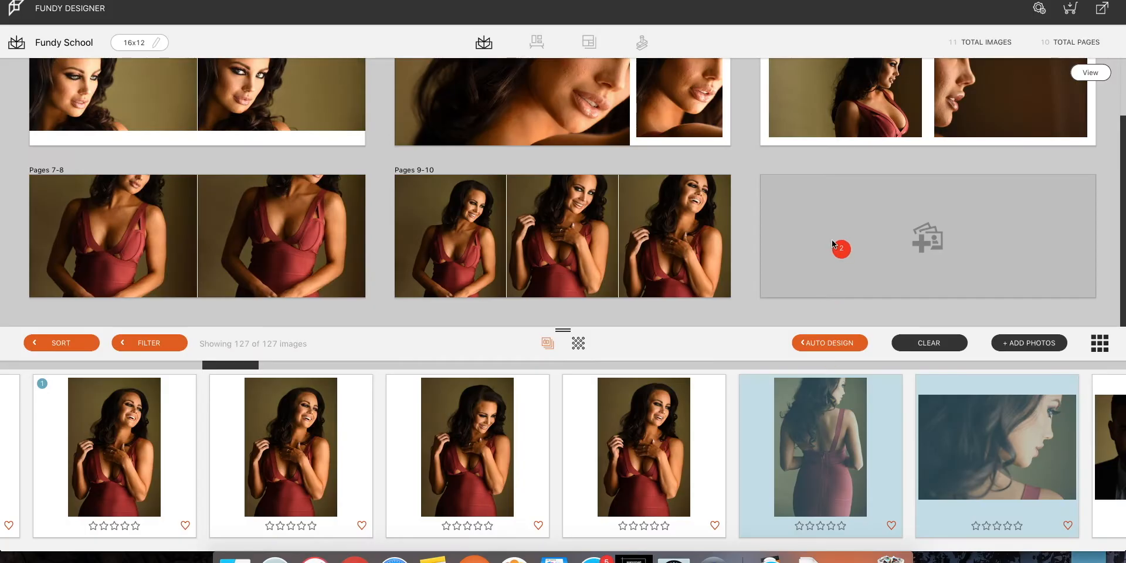
drag(831, 241, 832, 241)
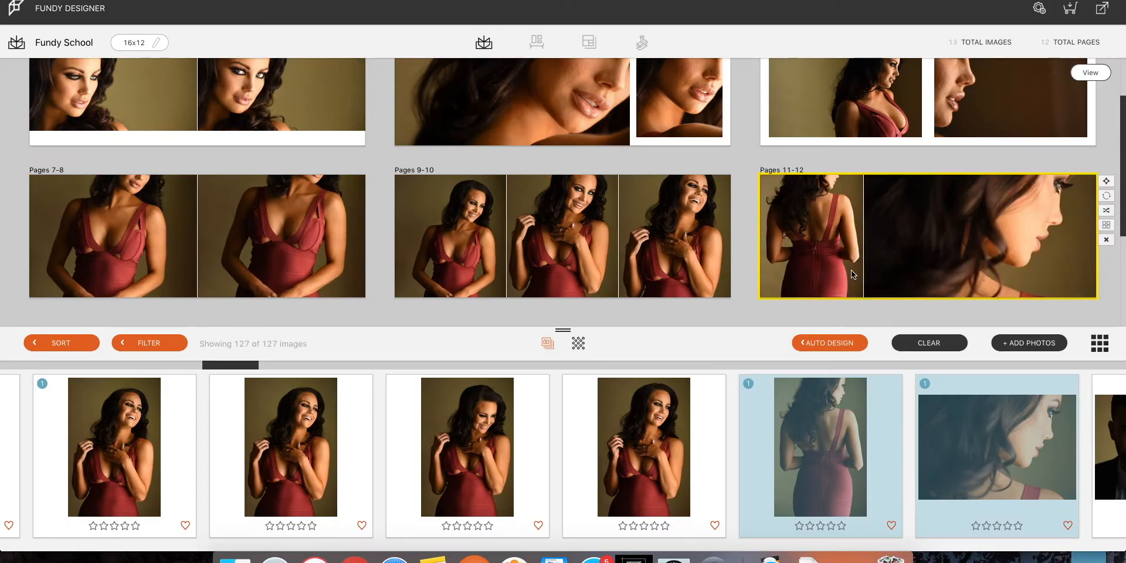
- Create the pages 13-14 spread from the first two landscape portraits of the man in the suit
scroll(851, 270, down, 5)
scroll(903, 488, right, 10)
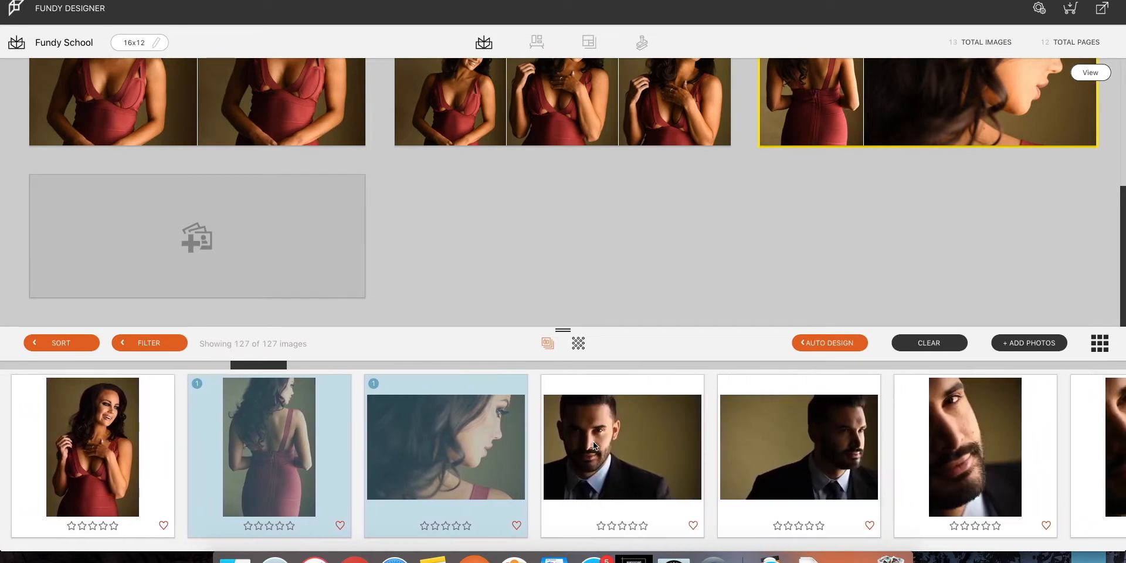
click(593, 442)
shift+click(783, 448)
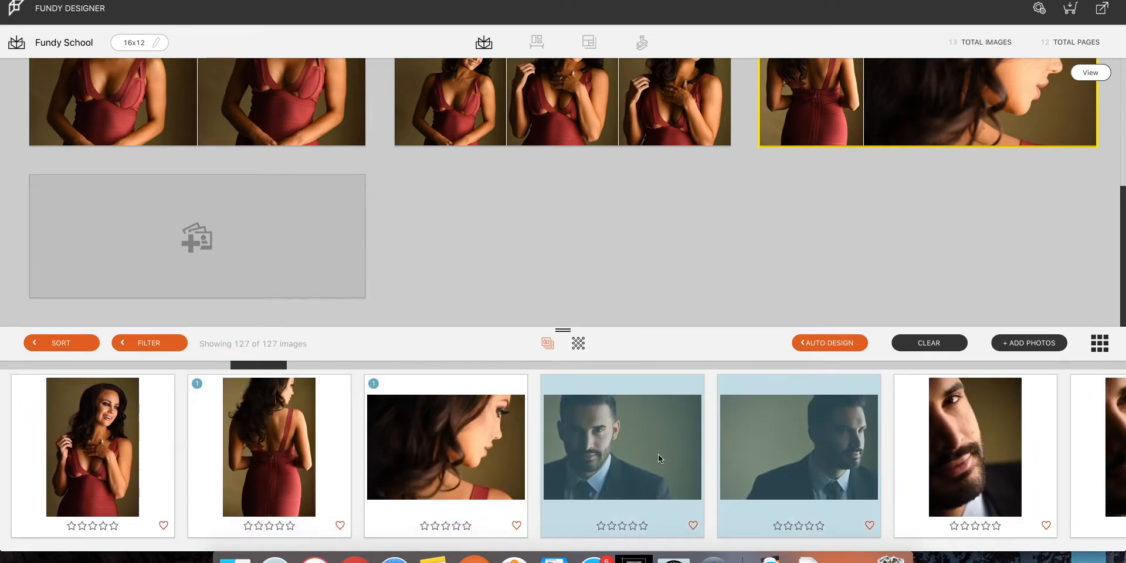
drag(300, 280, 269, 278)
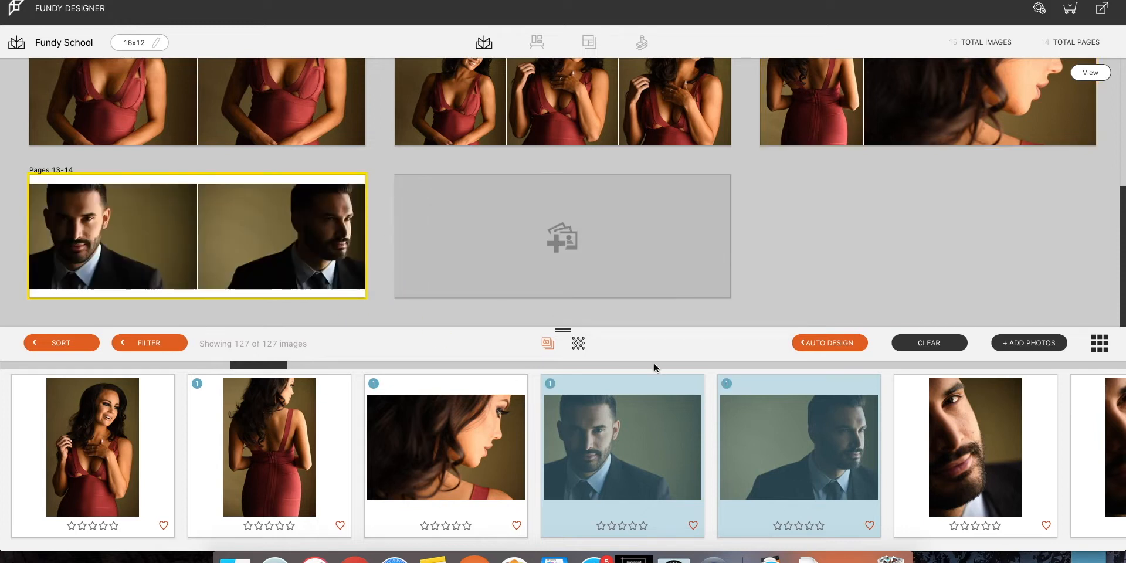
- Create the pages 15-16 spread from the fourth vertical face close-up of the man and the landscape close-up beside it
scroll(646, 433, right, 5)
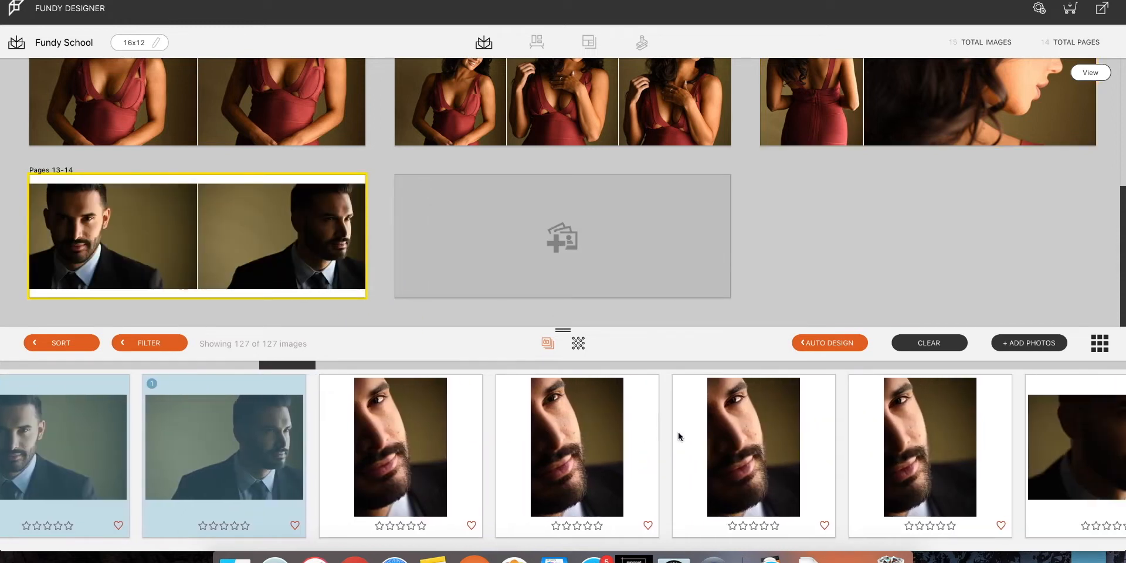
scroll(708, 432, right, 2)
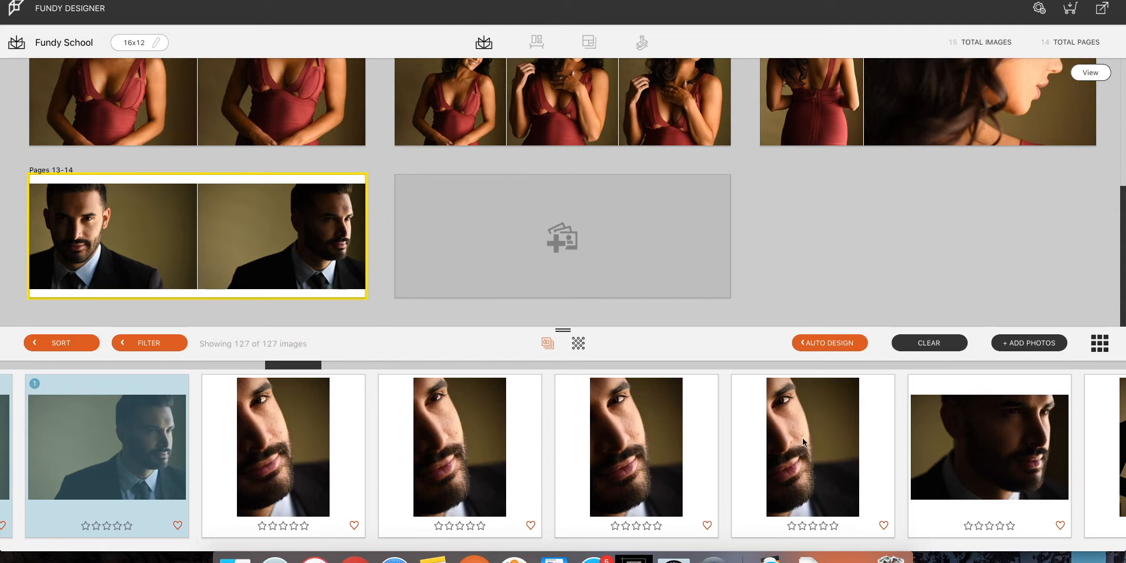
click(814, 441)
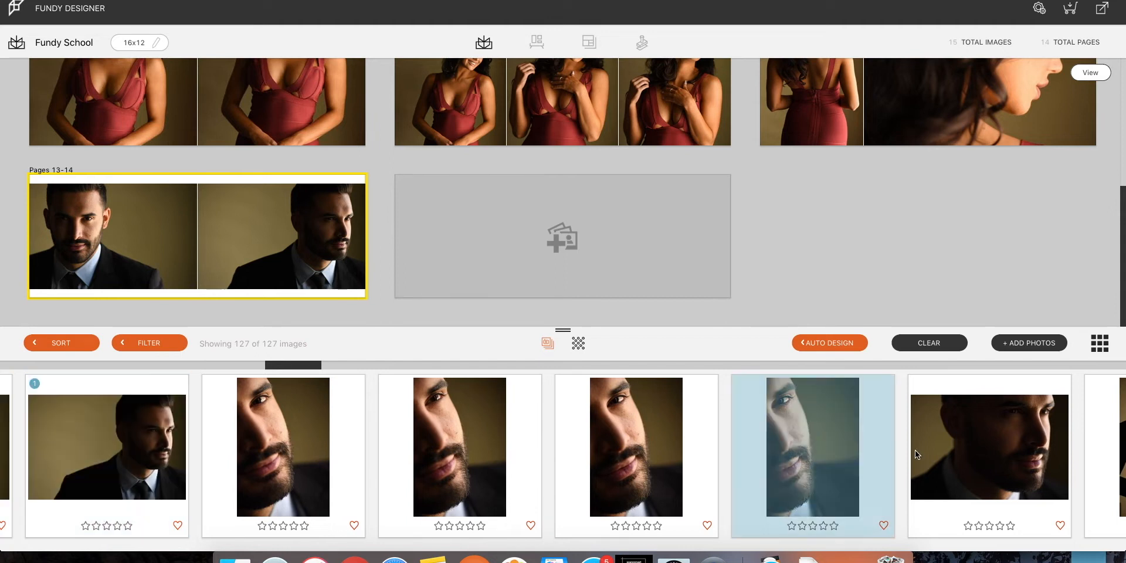
shift+click(980, 448)
drag(665, 249, 668, 251)
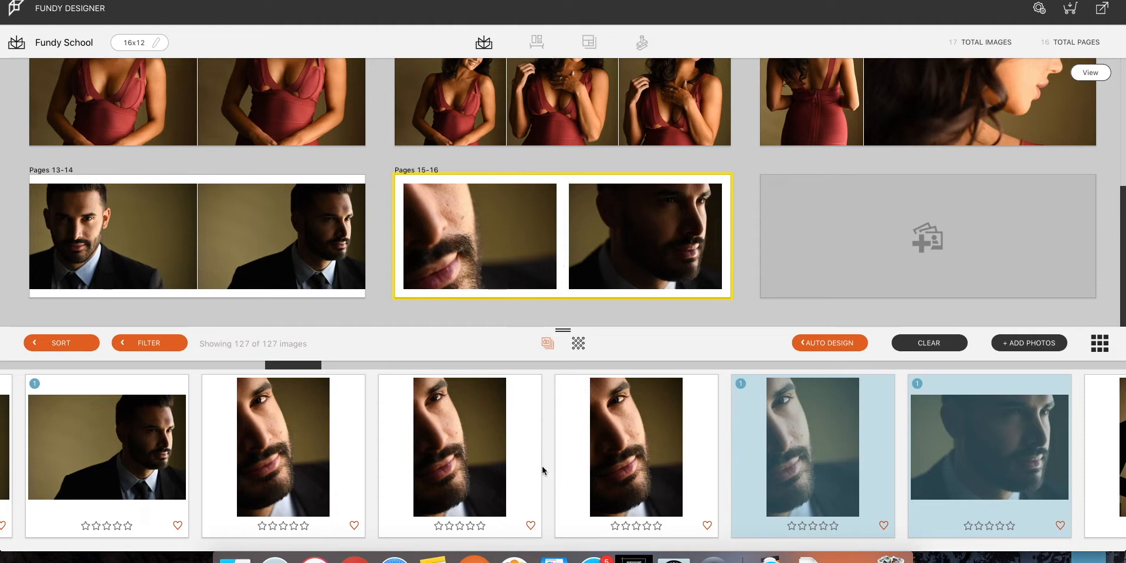
- Create the pages 17-18 spread from the two vertical half-length portraits of the man adjusting his jacket and his cuff
scroll(542, 466, right, 10)
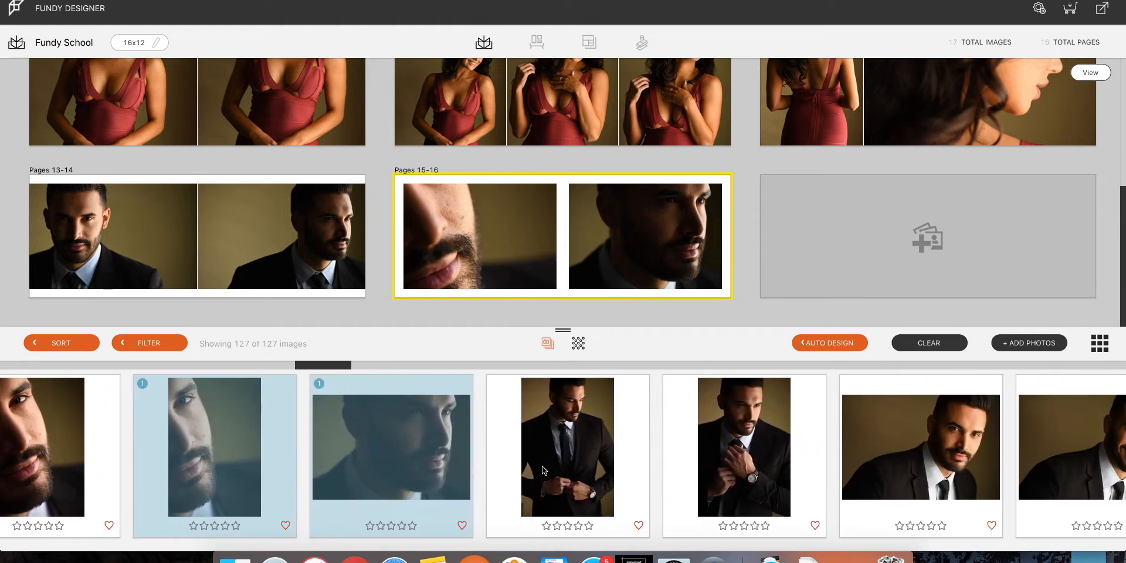
click(558, 443)
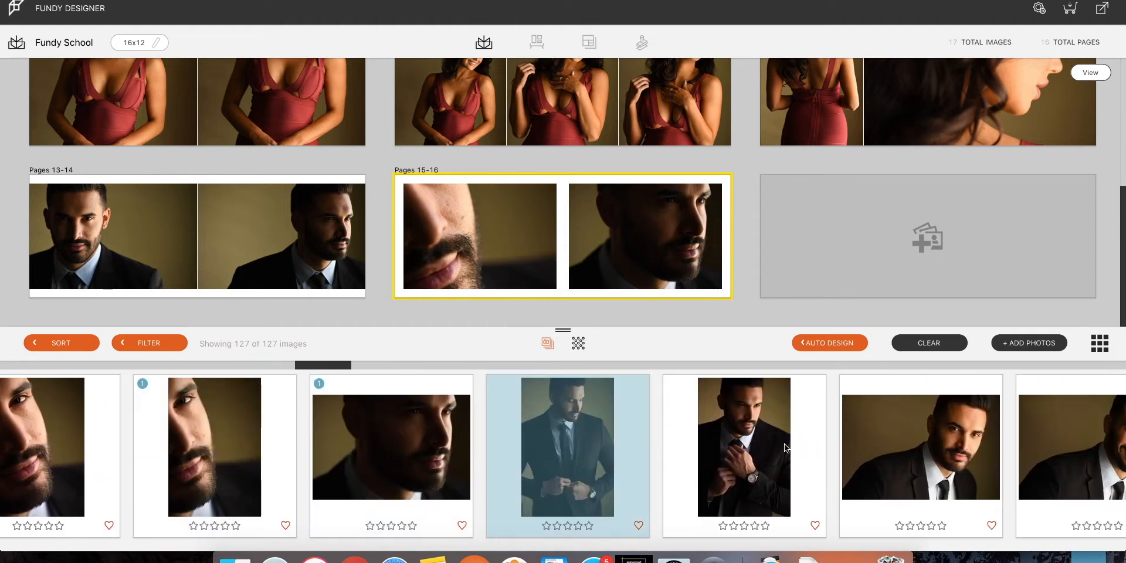
shift+click(768, 443)
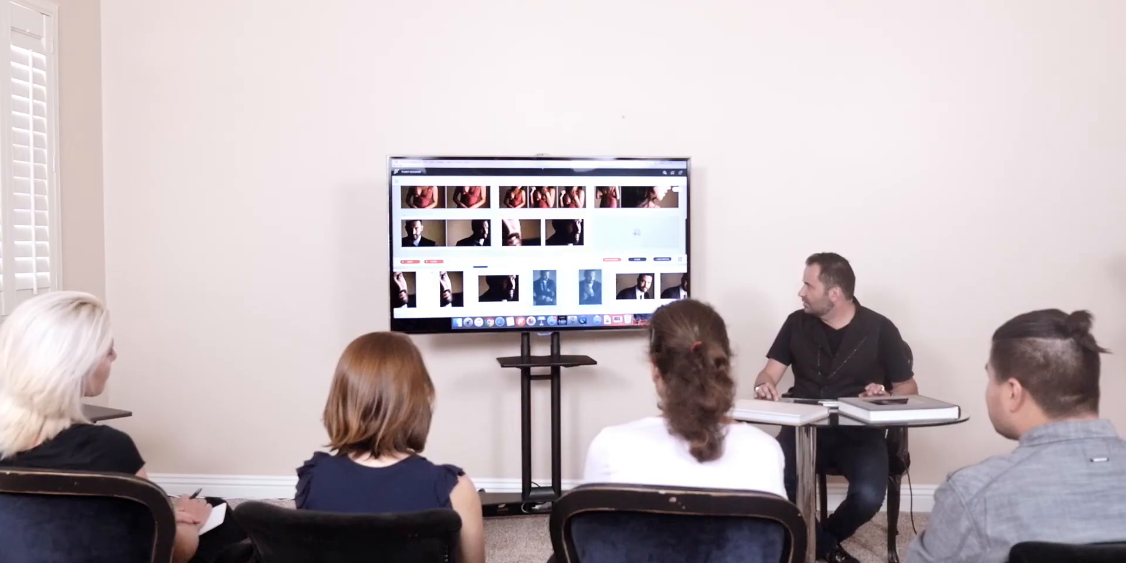
drag(604, 243, 606, 241)
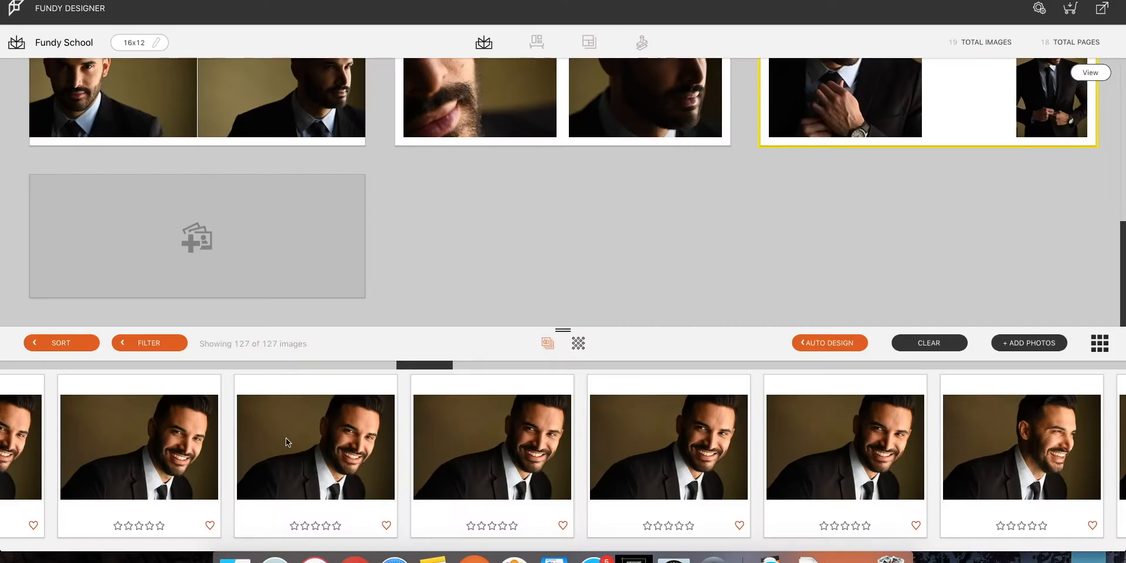
- Create the pages 19-20 spread from three landscape portraits of the smiling man, including the one where he laughs looking sideways
click(286, 438)
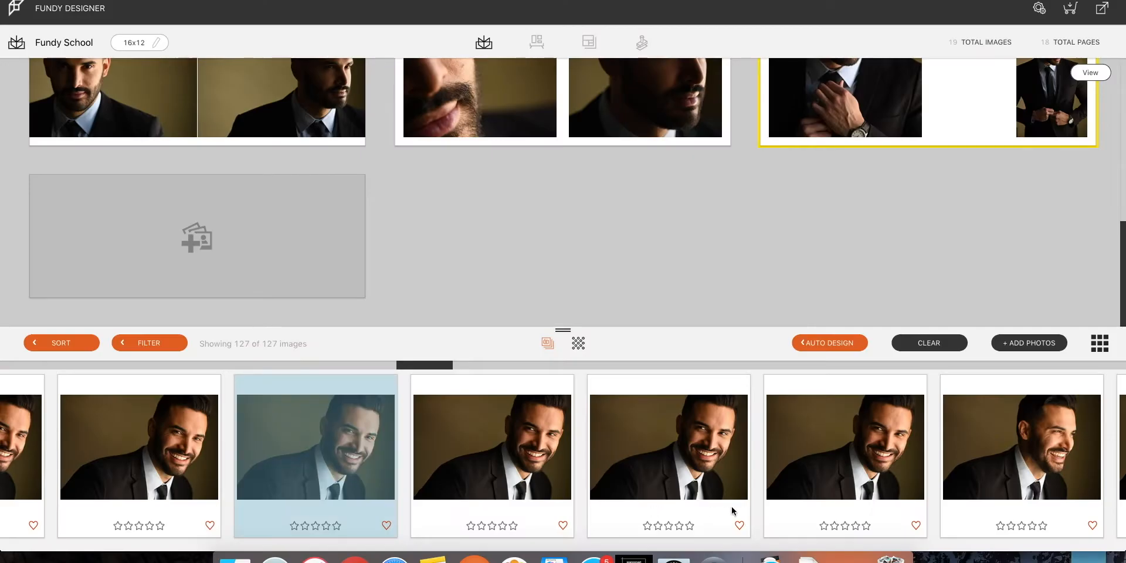
super+click(835, 444)
super+click(1054, 466)
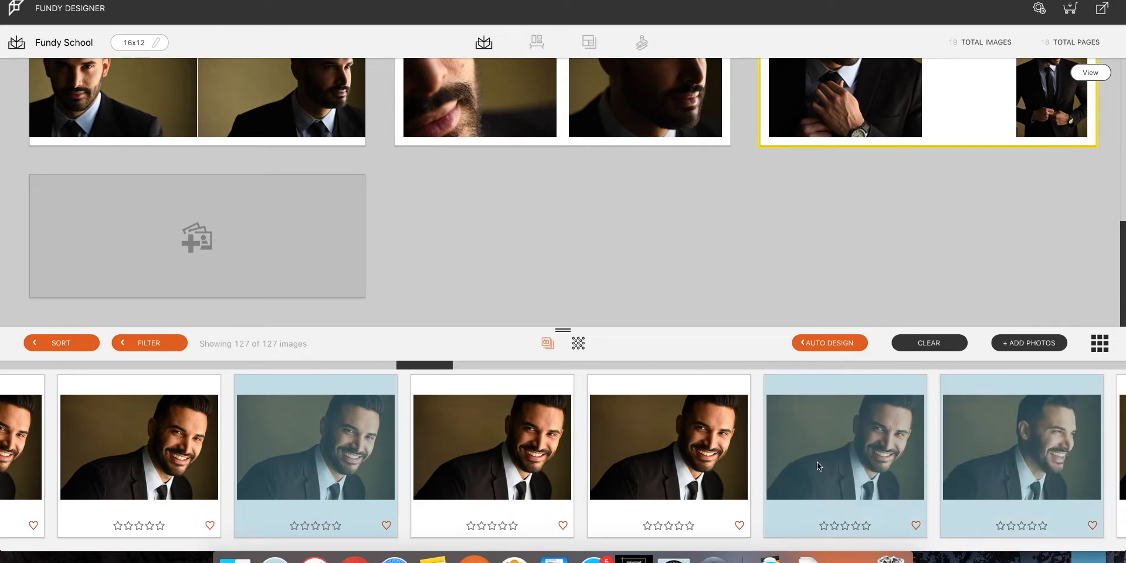
drag(303, 271, 303, 270)
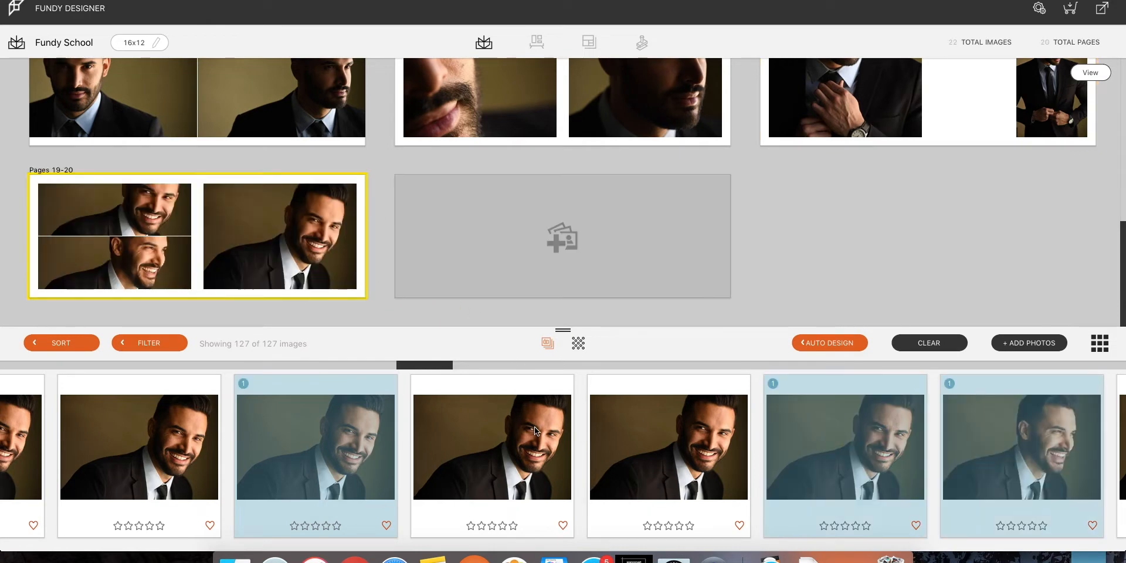
- Add the landscape portrait of the man laughing in near profile to pages 19-20, making a four-photo spread
scroll(534, 427, right, 5)
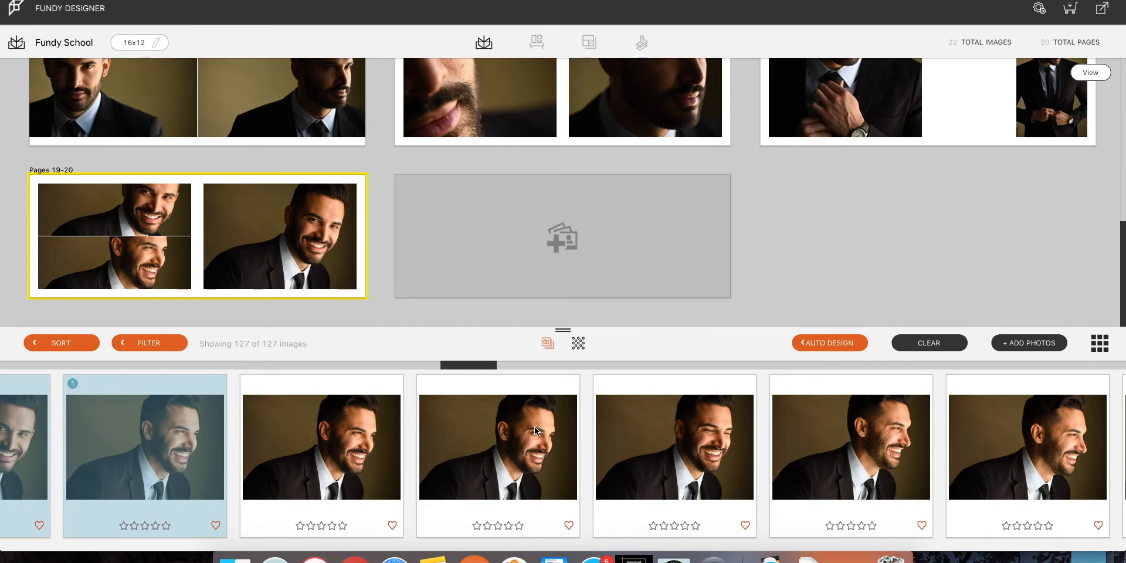
drag(1023, 442, 550, 275)
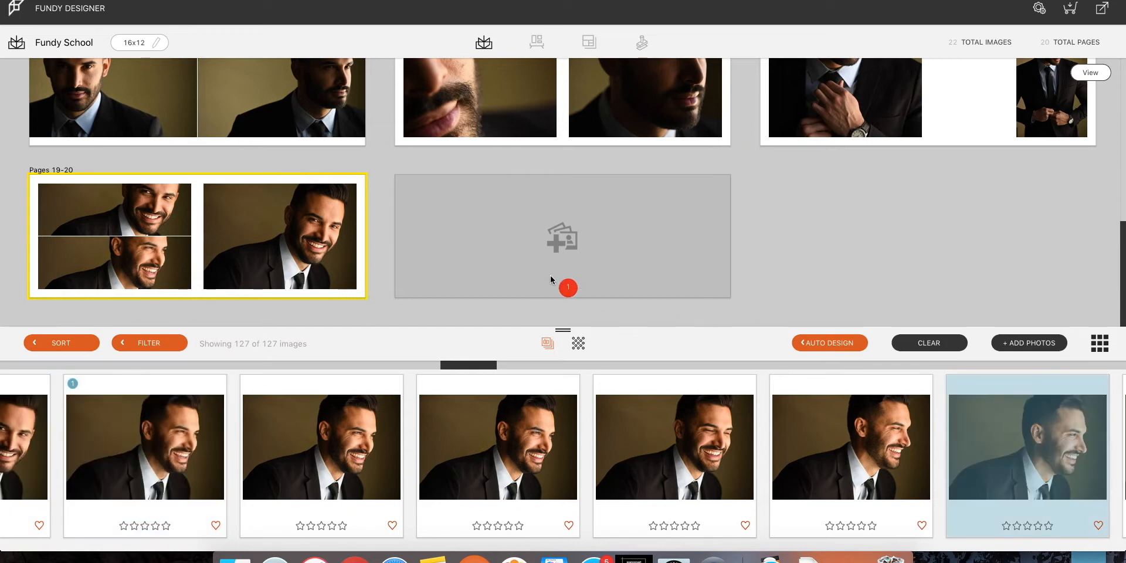
drag(354, 269, 353, 272)
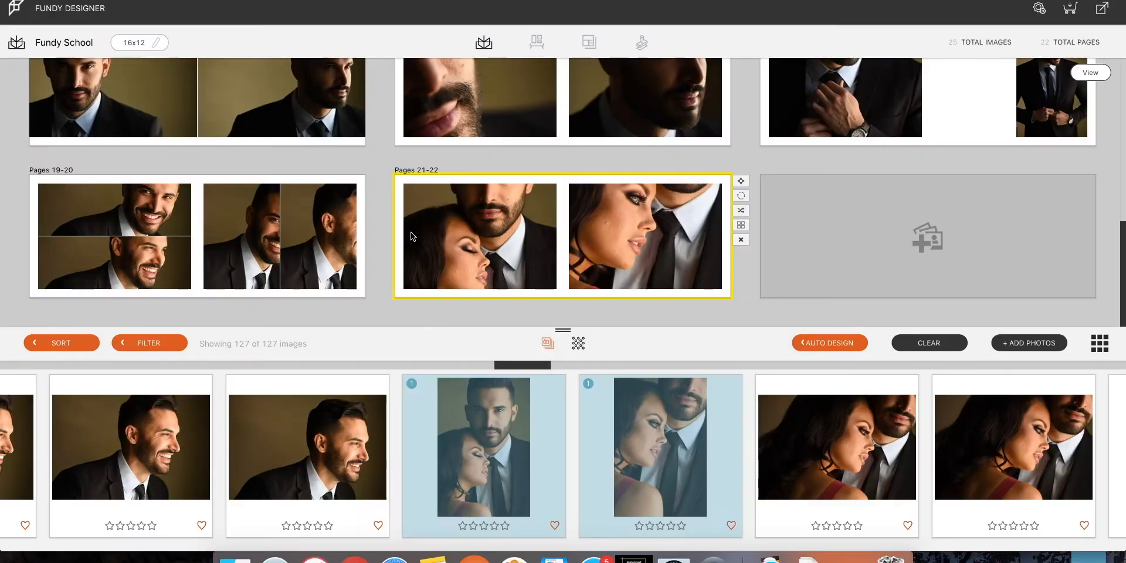
- Create the pages 23-24 spread from the vertical couple portrait facing the camera and the landscape close-up next to it
scroll(488, 469, right, 5)
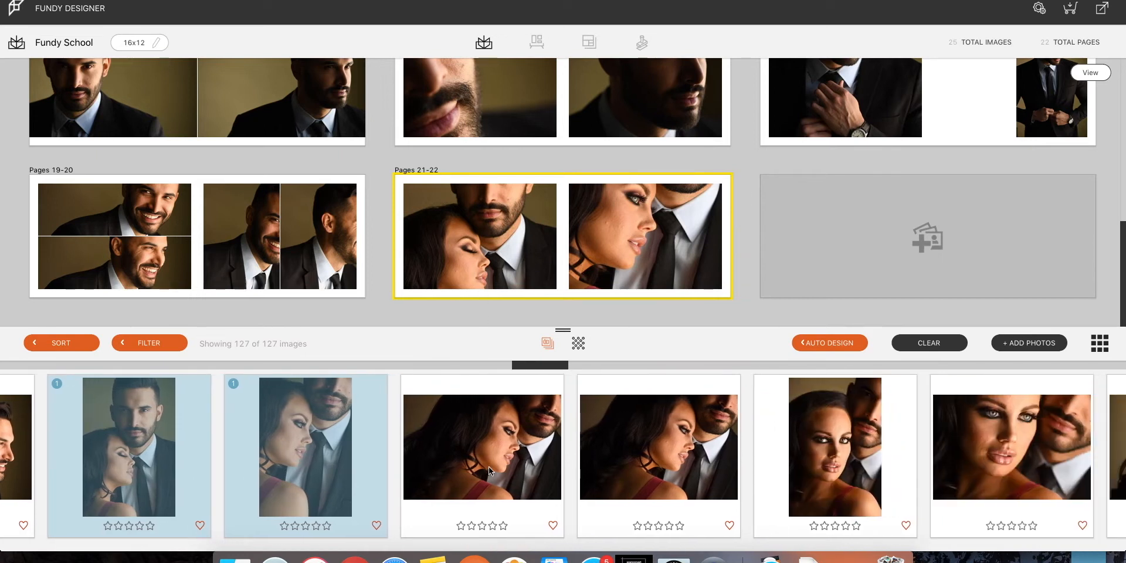
scroll(762, 456, right, 3)
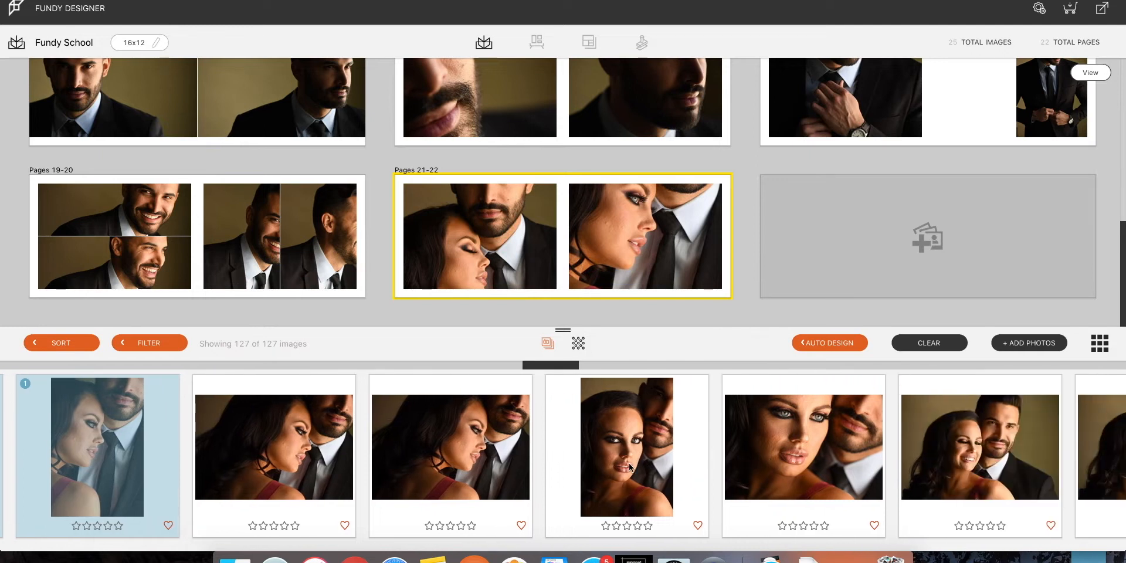
click(632, 468)
shift+click(810, 456)
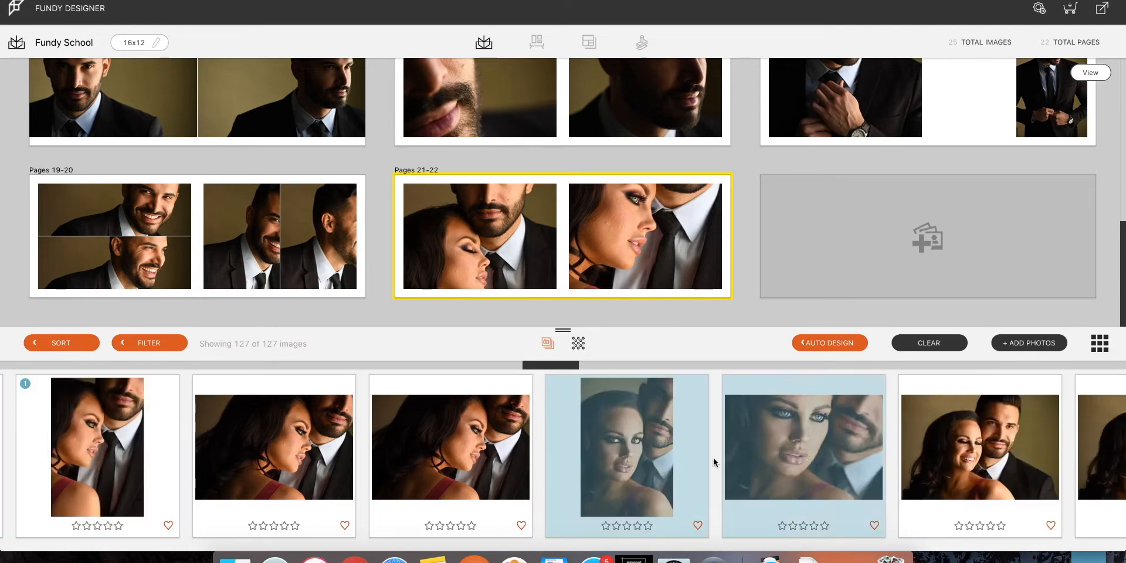
drag(839, 258, 889, 234)
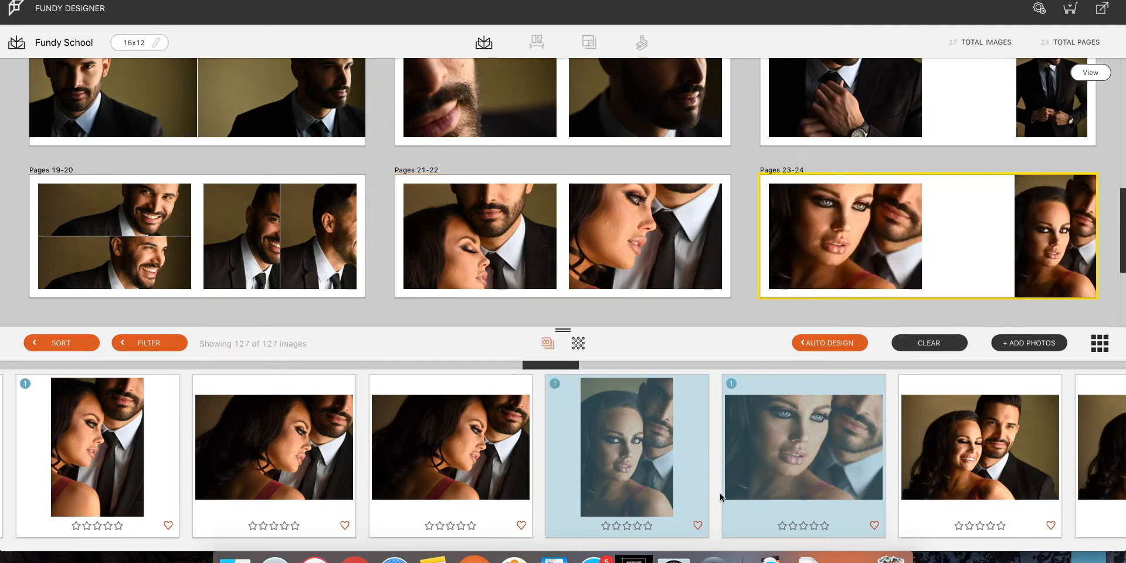
- Build the pages 25-26 spread from two landscape portraits of the smiling couple, one with the man looking down and one facing the camera
scroll(710, 493, right, 5)
scroll(548, 220, down, 3)
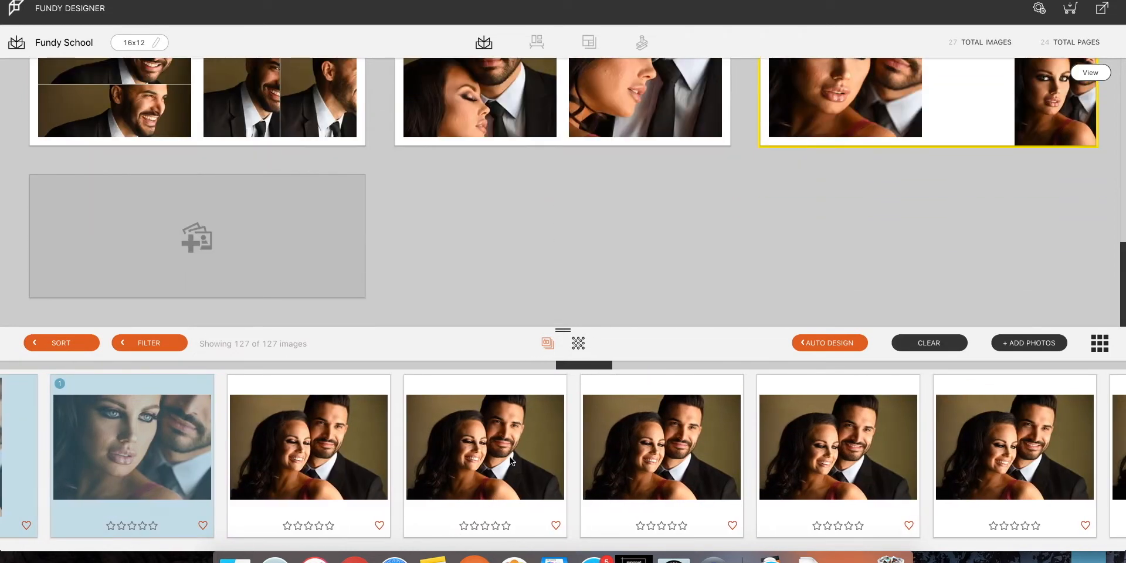
scroll(509, 456, right, 3)
scroll(509, 456, right, 5)
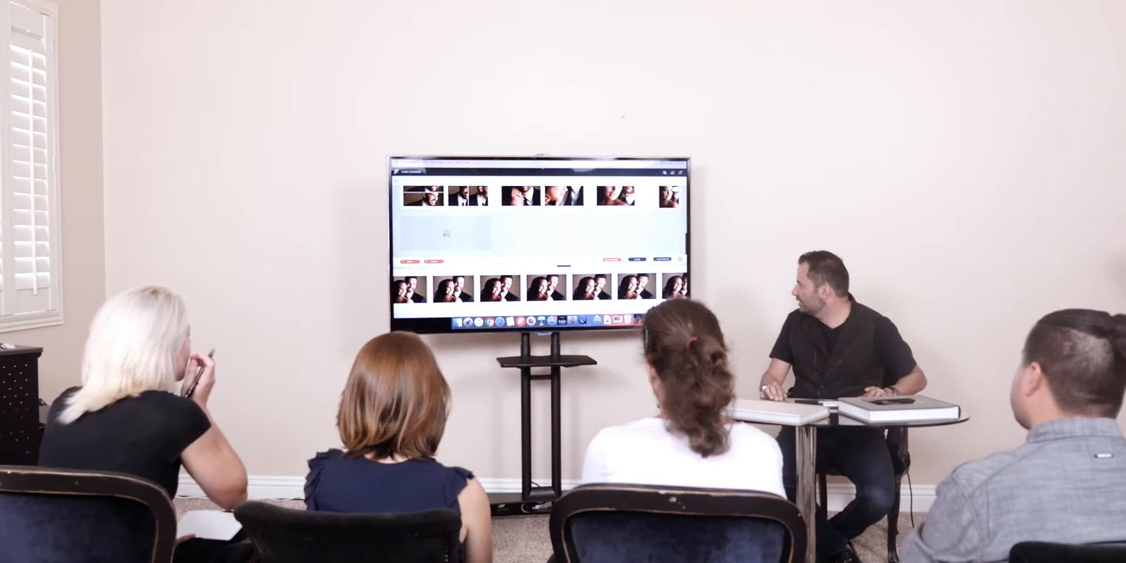
scroll(525, 288, right, 5)
scroll(538, 288, right, 5)
scroll(540, 288, right, 5)
scroll(539, 288, right, 3)
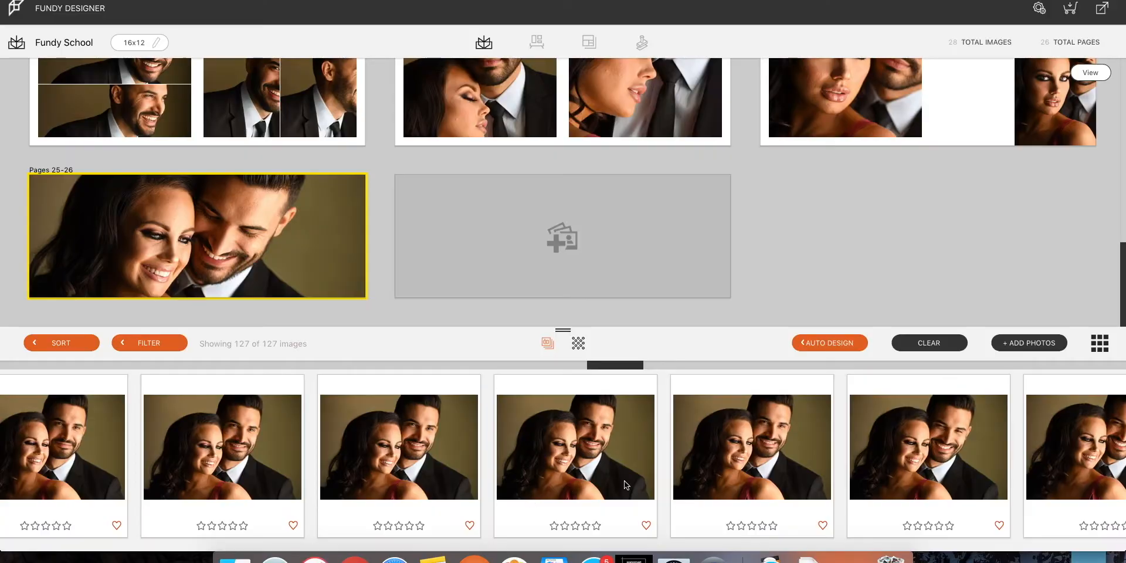
drag(783, 444, 360, 257)
- Create the pages 27-28 spread from the first and third vertical close-ups of the couple with partly cropped faces
scroll(593, 388, right, 10)
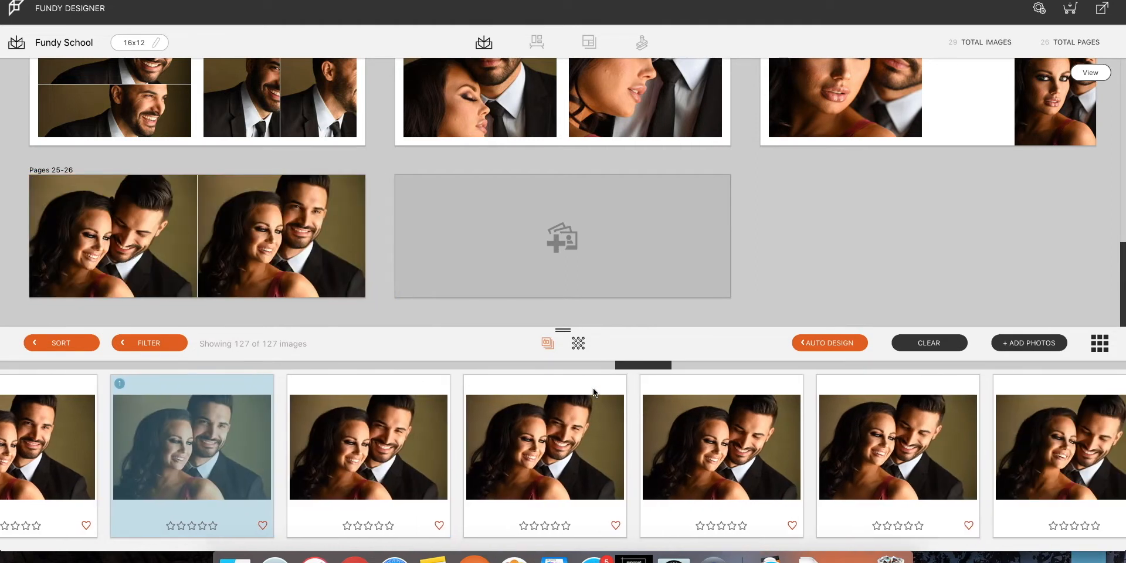
scroll(593, 388, right, 5)
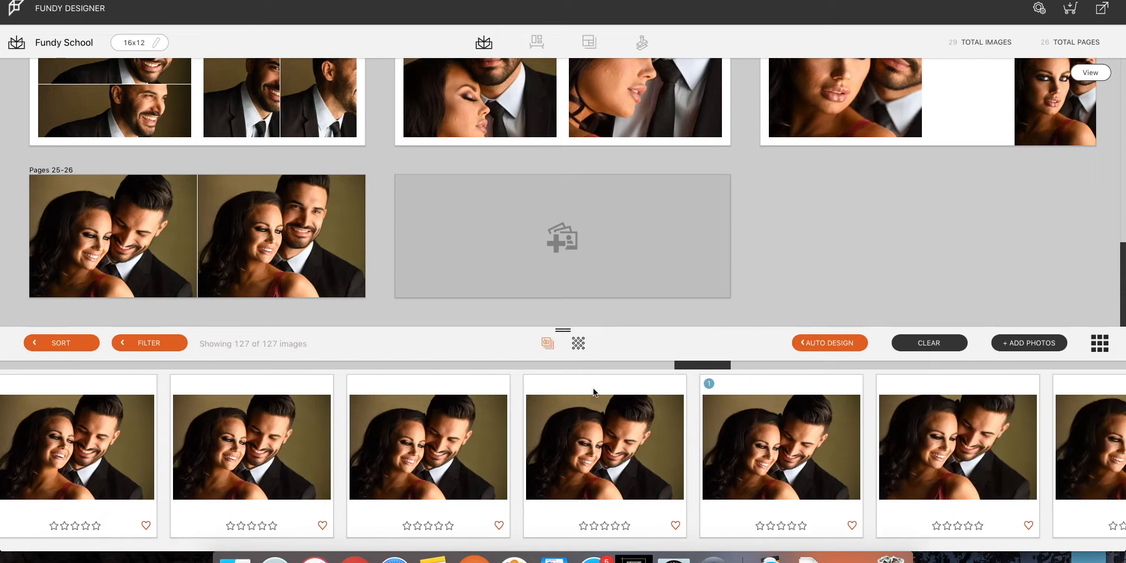
scroll(592, 388, right, 8)
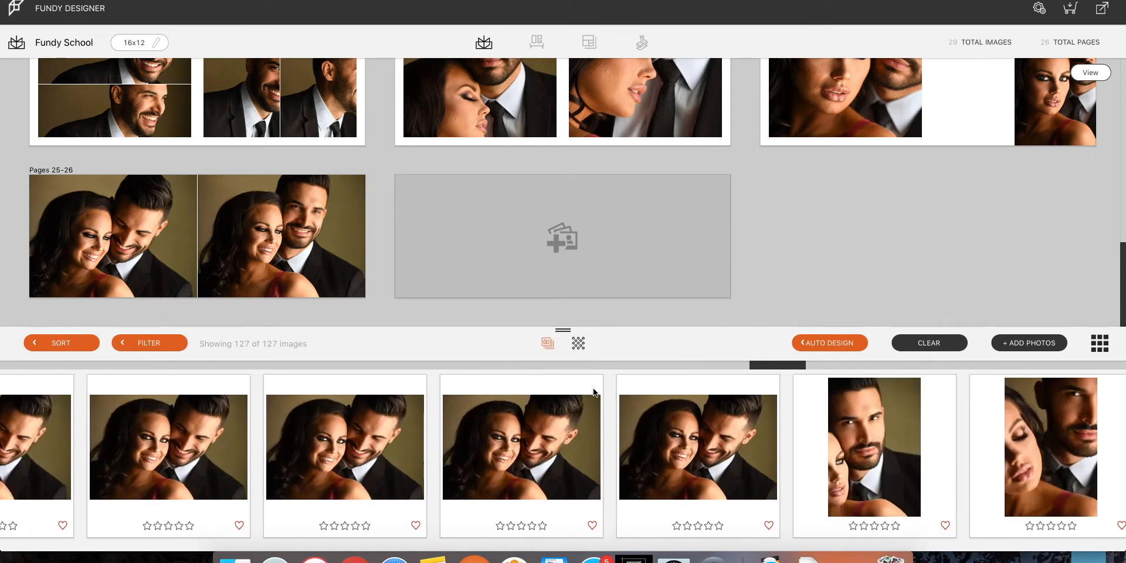
scroll(593, 388, left, 2)
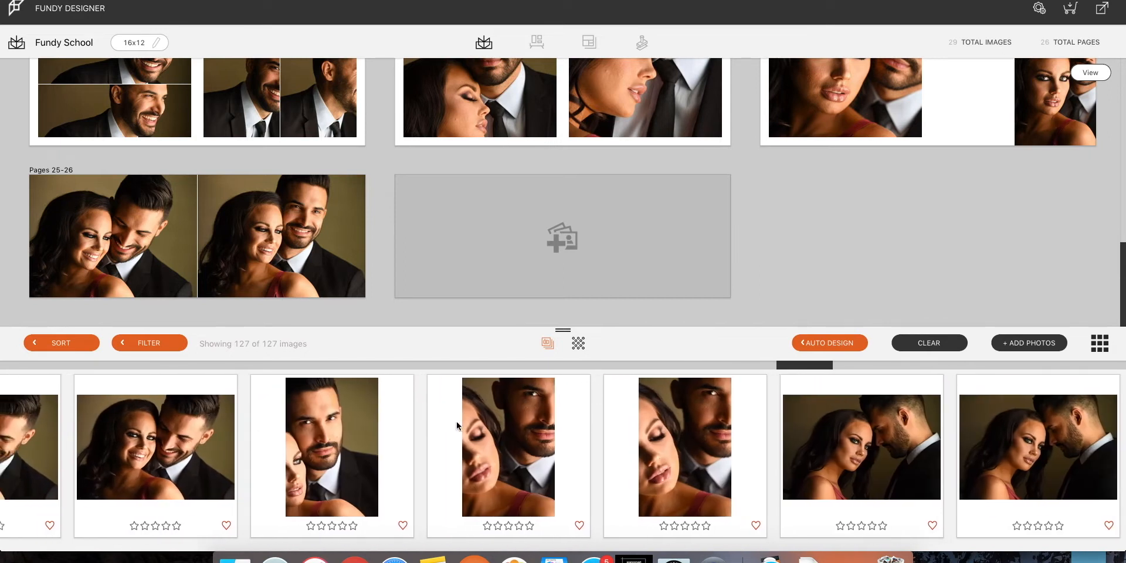
click(331, 449)
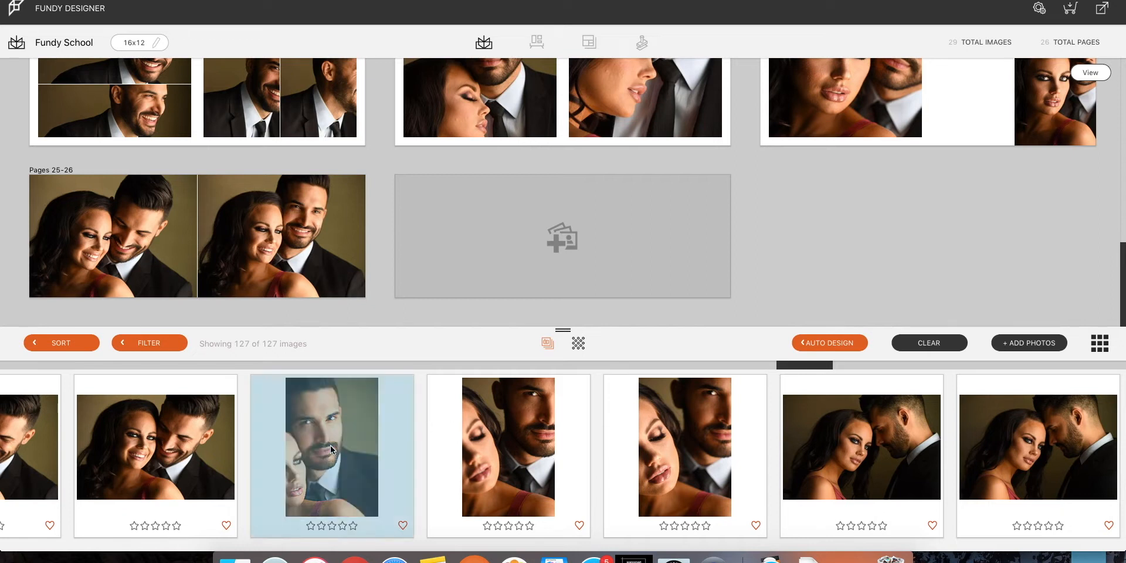
super+click(677, 477)
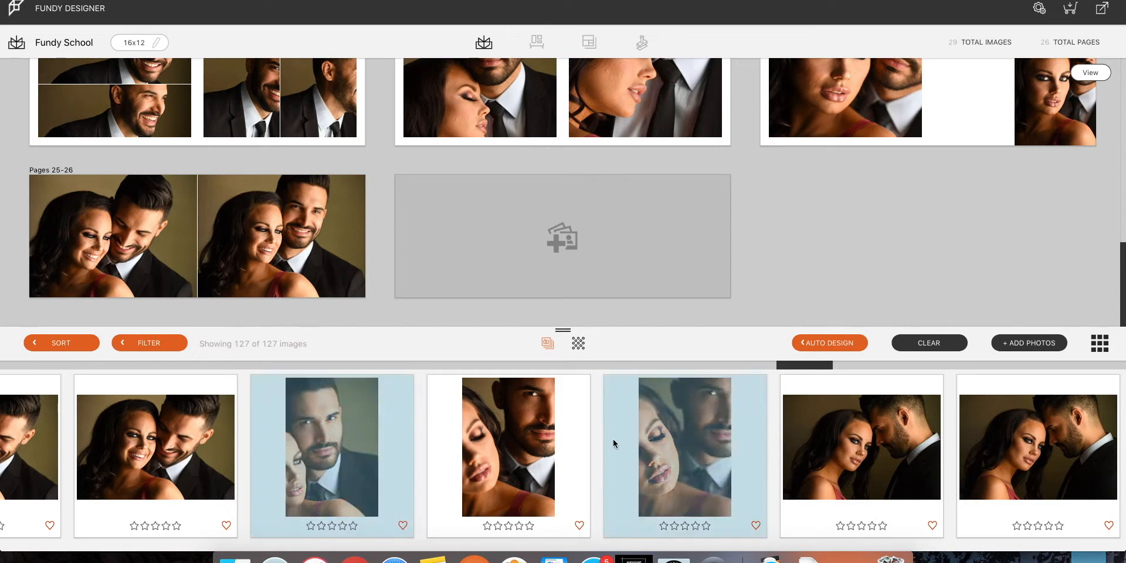
click(516, 251)
- Create the pages 29-30 spread from one landscape portrait of the unsmiling woman with the man bowing his head toward her
scroll(547, 444, right, 10)
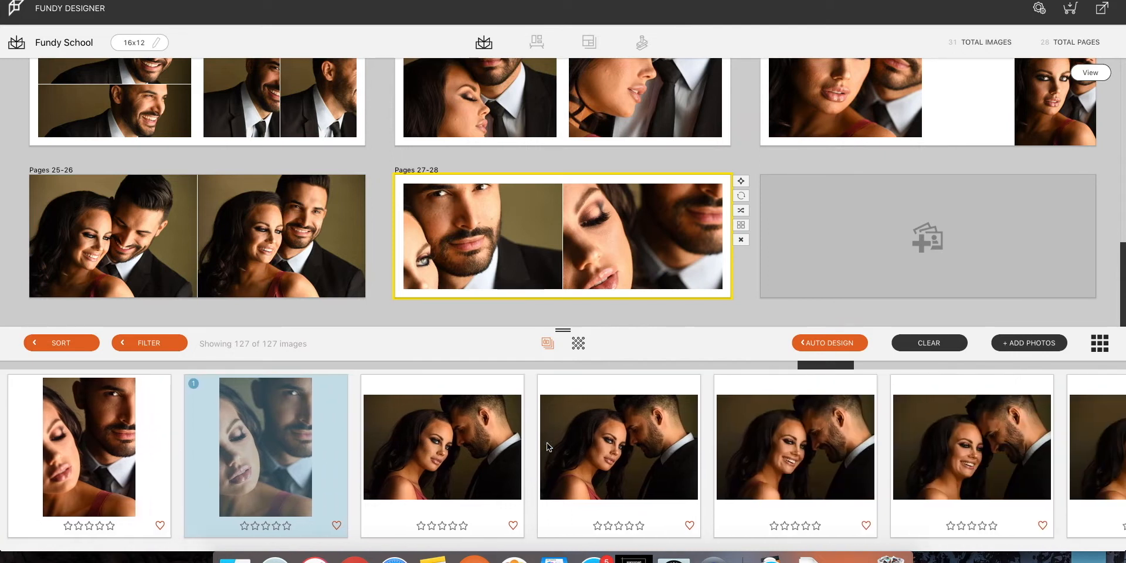
scroll(546, 442, right, 1)
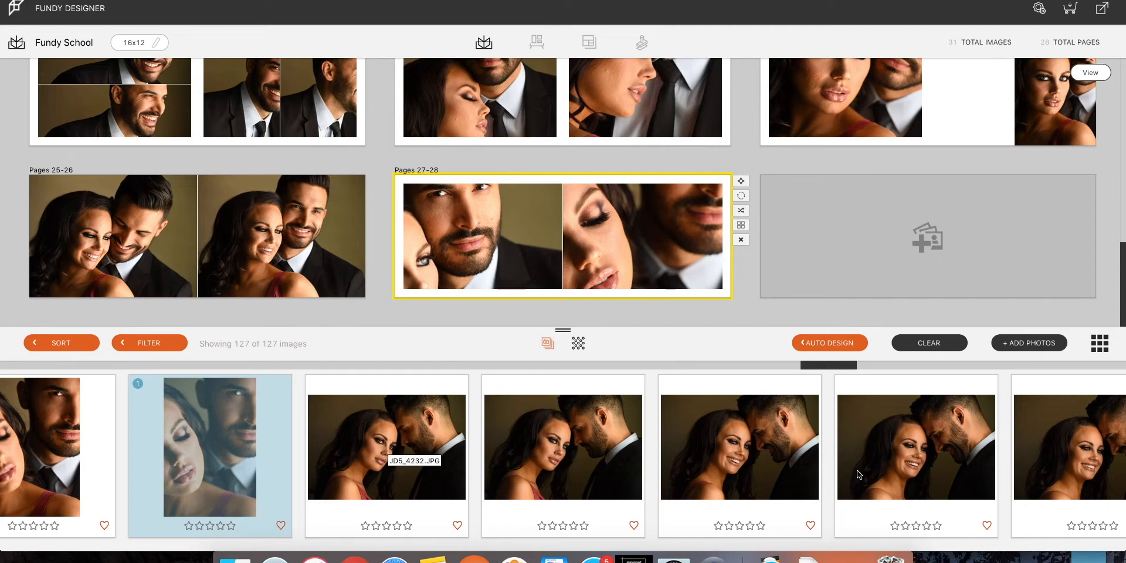
scroll(782, 465, left, 2)
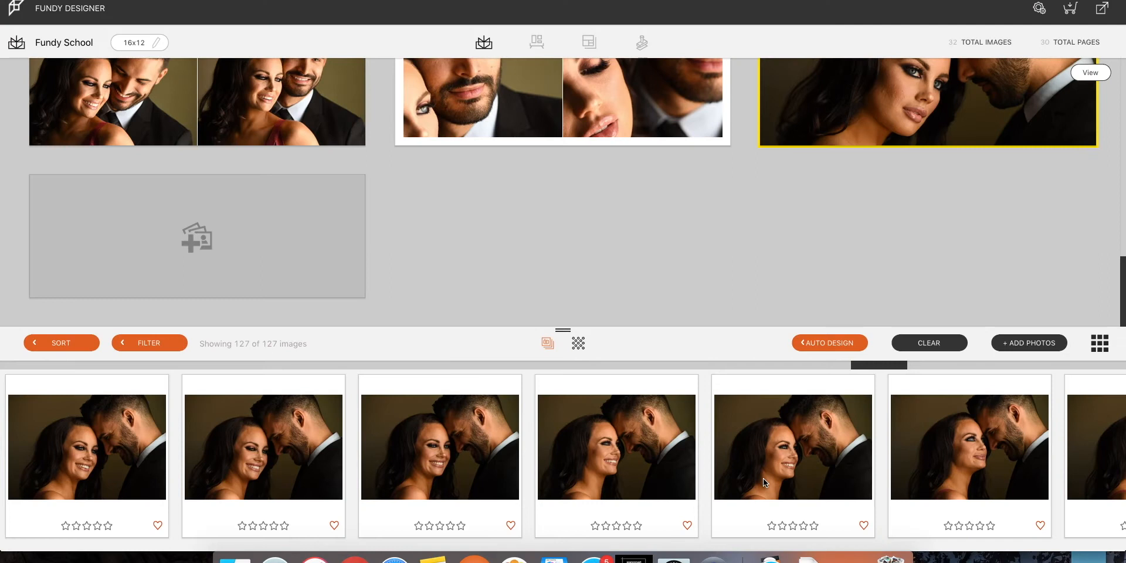
- Create the pages 31-32 spread from the landscape of the woman smiling up at the man and the one of her leaning on him
scroll(762, 477, right, 2)
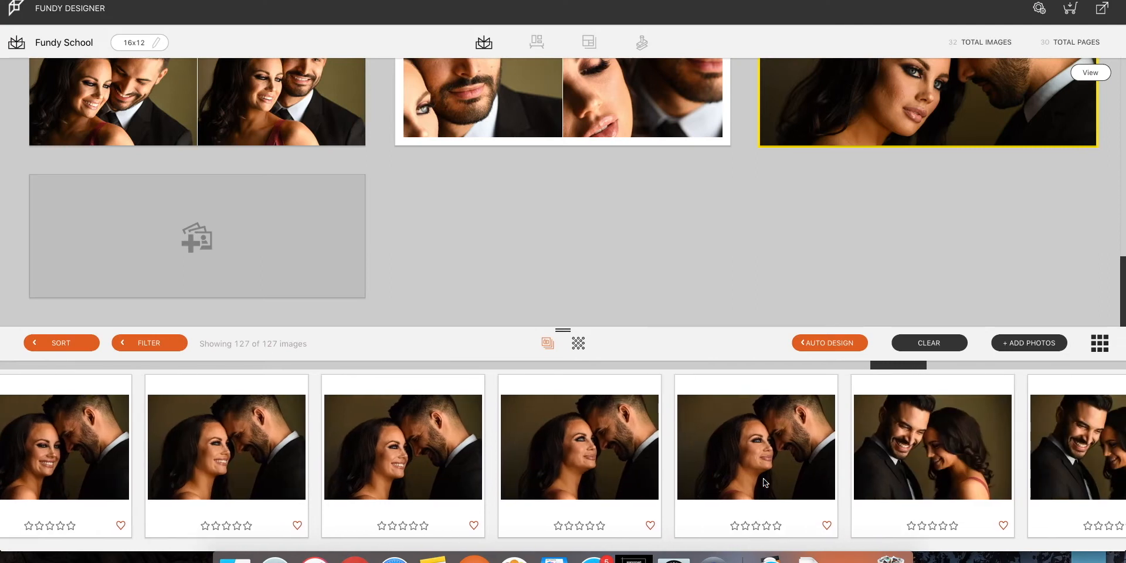
scroll(762, 477, left, 2)
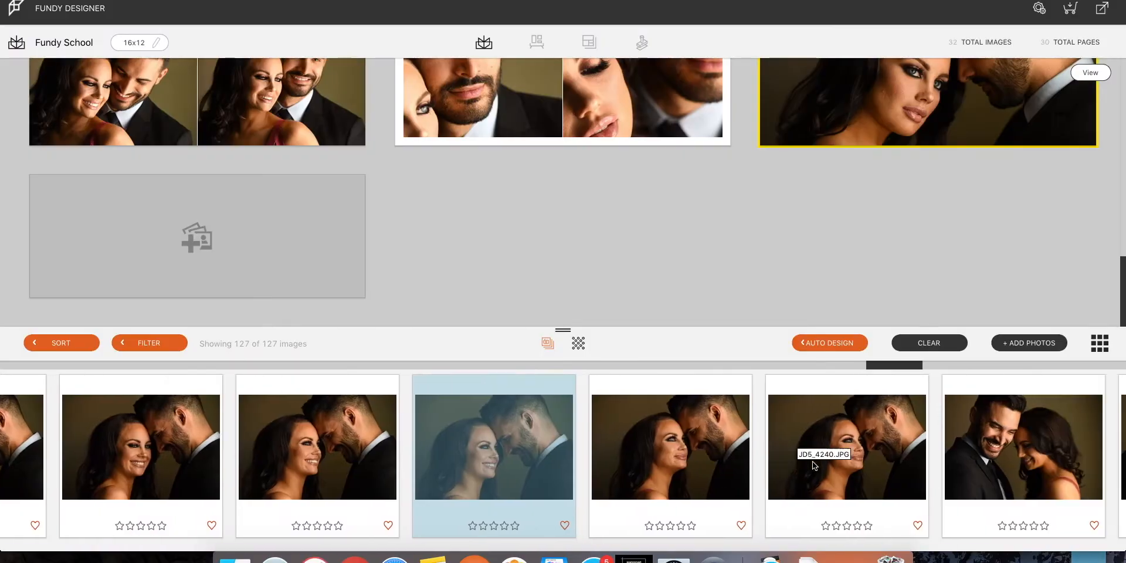
scroll(811, 461, right, 7)
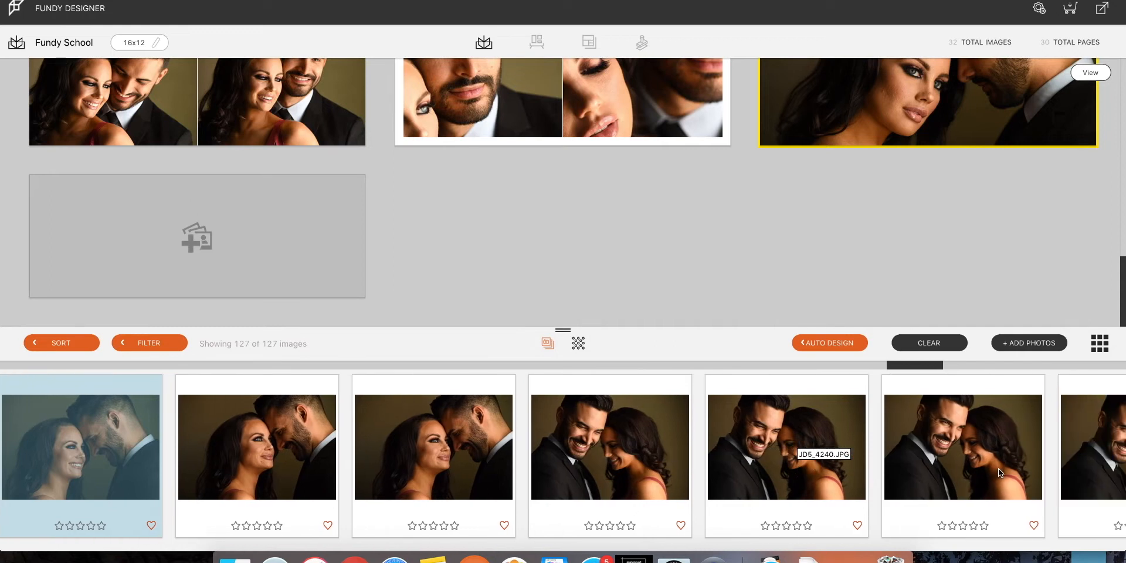
scroll(974, 438, right, 3)
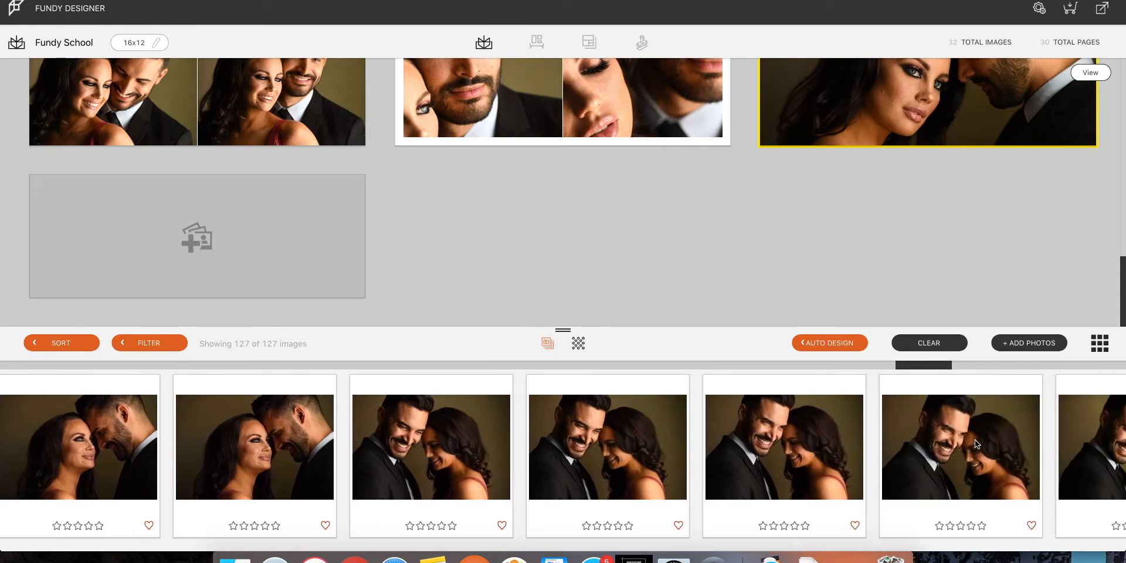
drag(947, 451, 472, 310)
drag(304, 268, 305, 268)
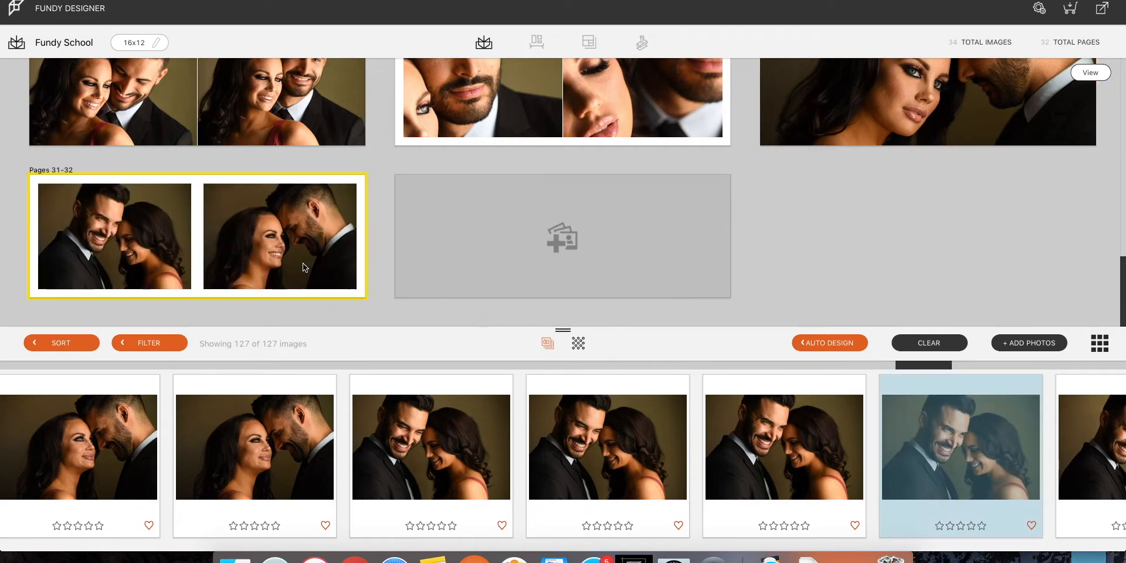
- Create the pages 33-34 spread from one landscape portrait of the man in profile with the woman smiling at the camera
scroll(762, 445, right, 9)
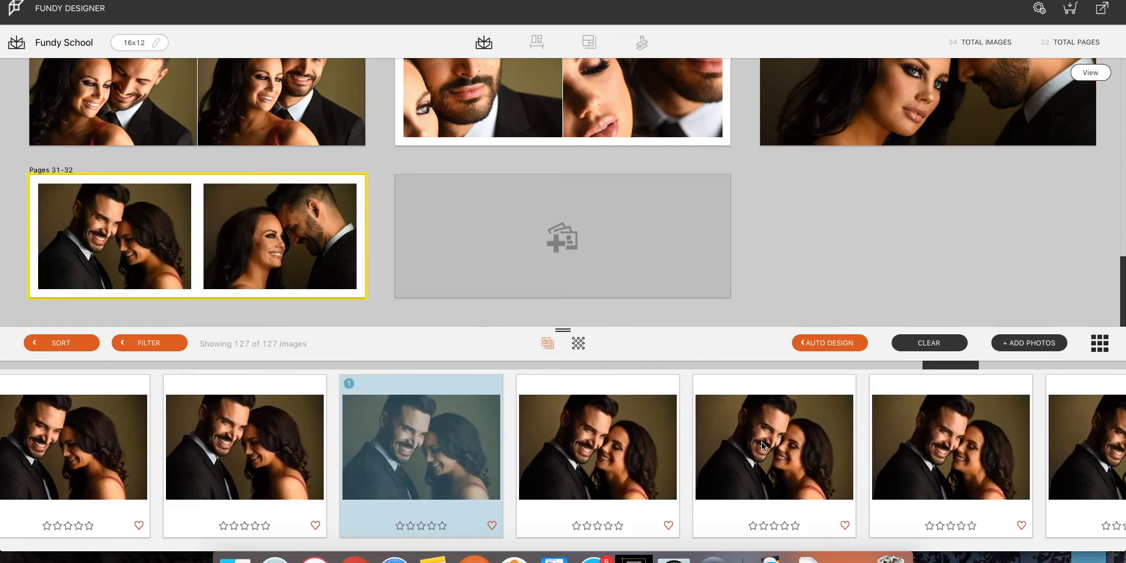
scroll(761, 443, right, 10)
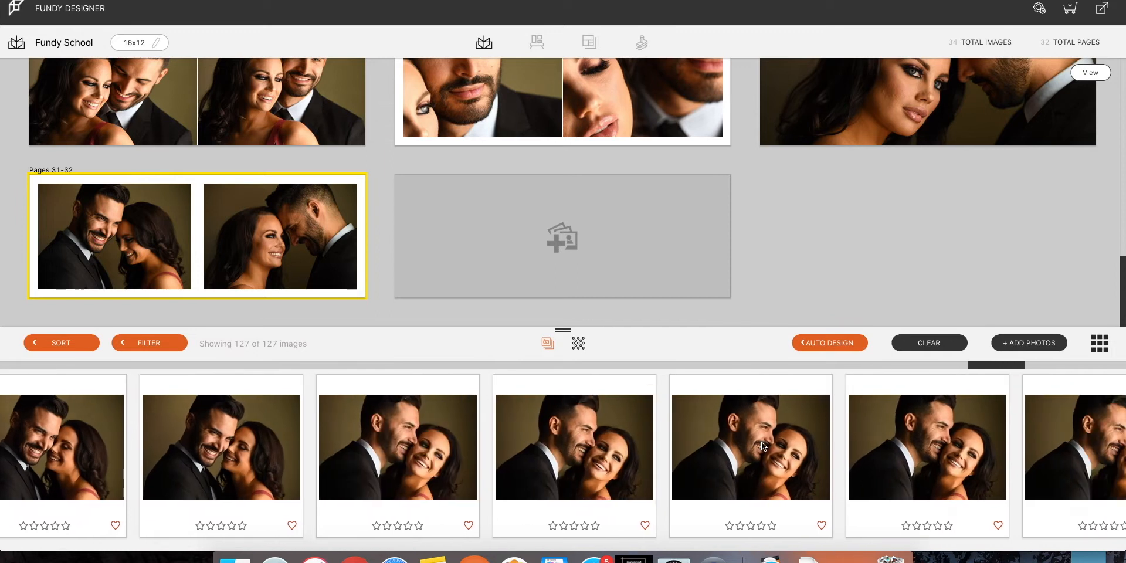
scroll(761, 442, right, 3)
scroll(761, 441, right, 1)
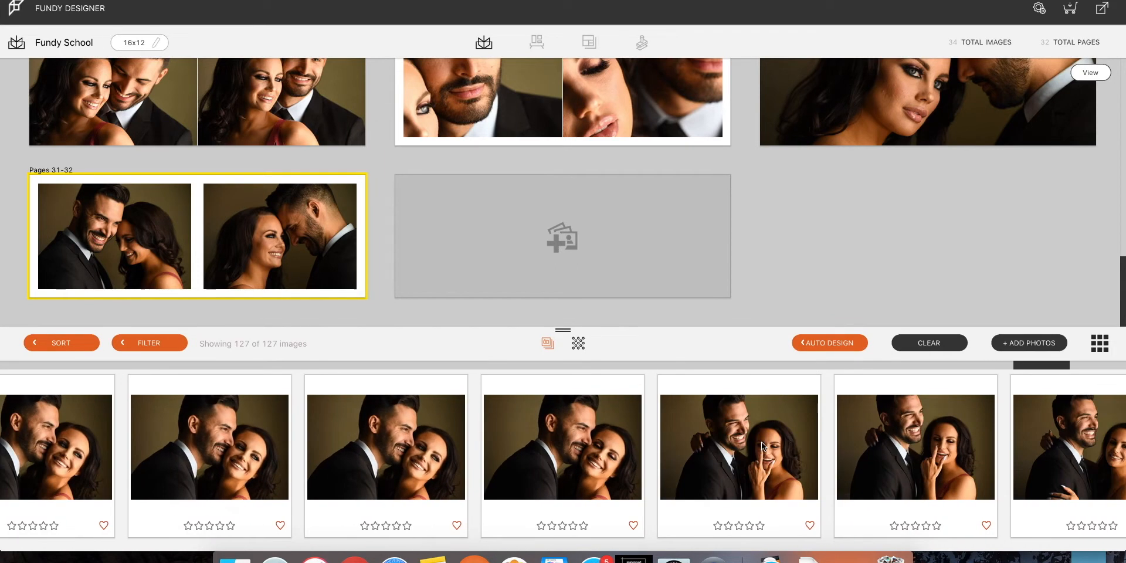
scroll(781, 439, left, 5)
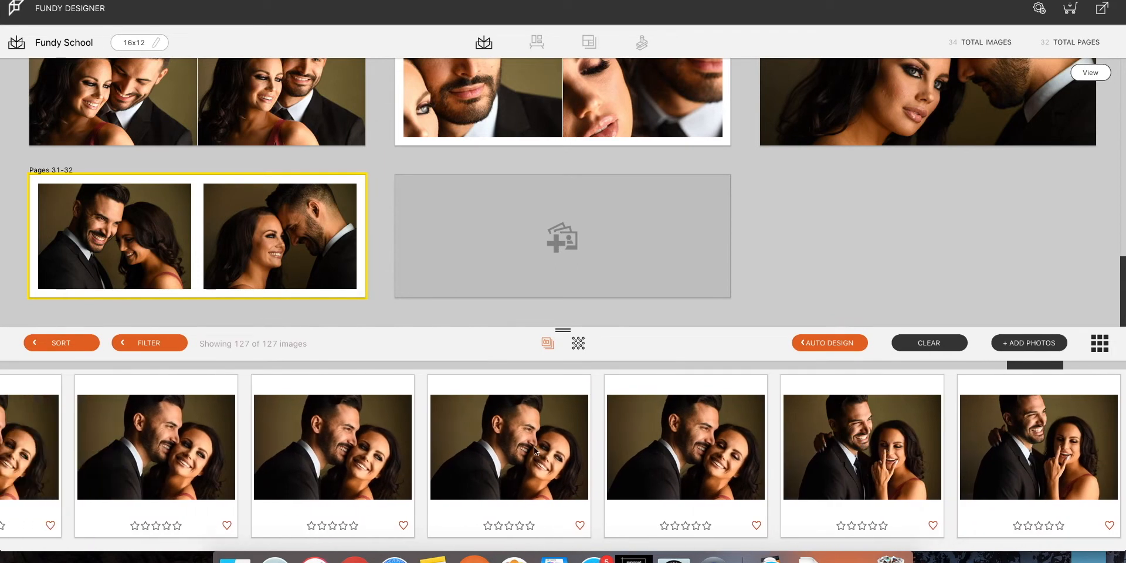
drag(357, 438, 494, 287)
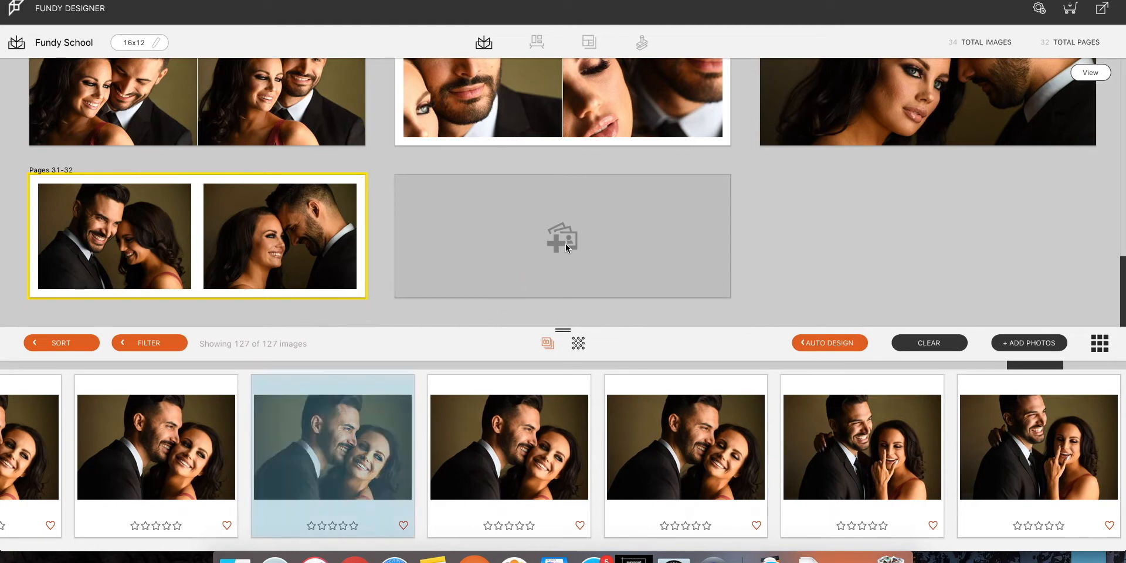
scroll(741, 455, right, 10)
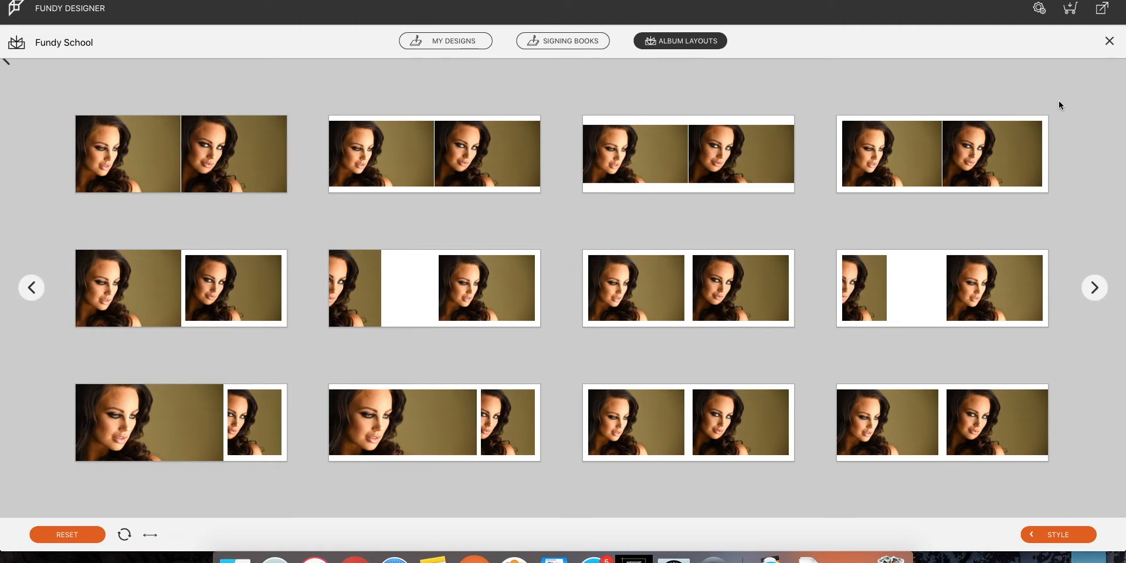
- Apply the borderless layout of two equal side-by-side images to pages 1-2, and flip the page 2 portrait horizontally
mouse_move(197, 158)
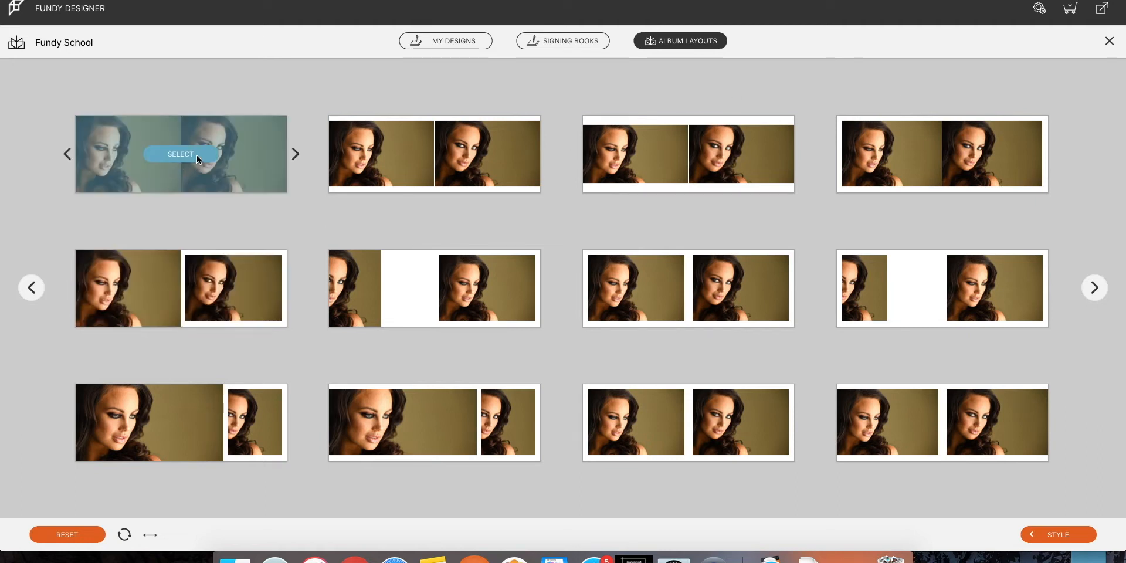
click(197, 156)
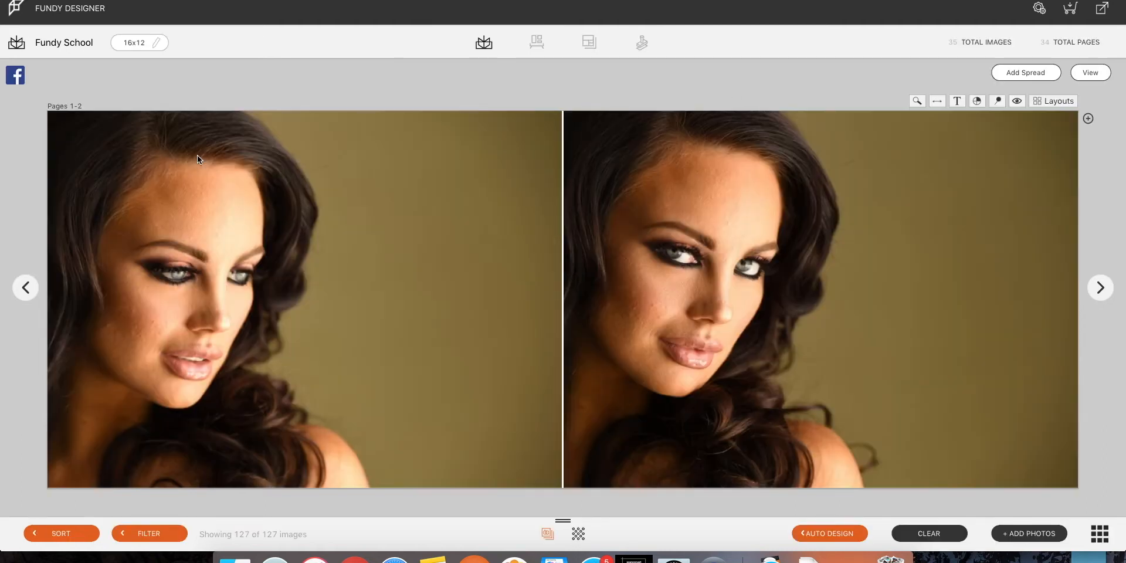
click(607, 258)
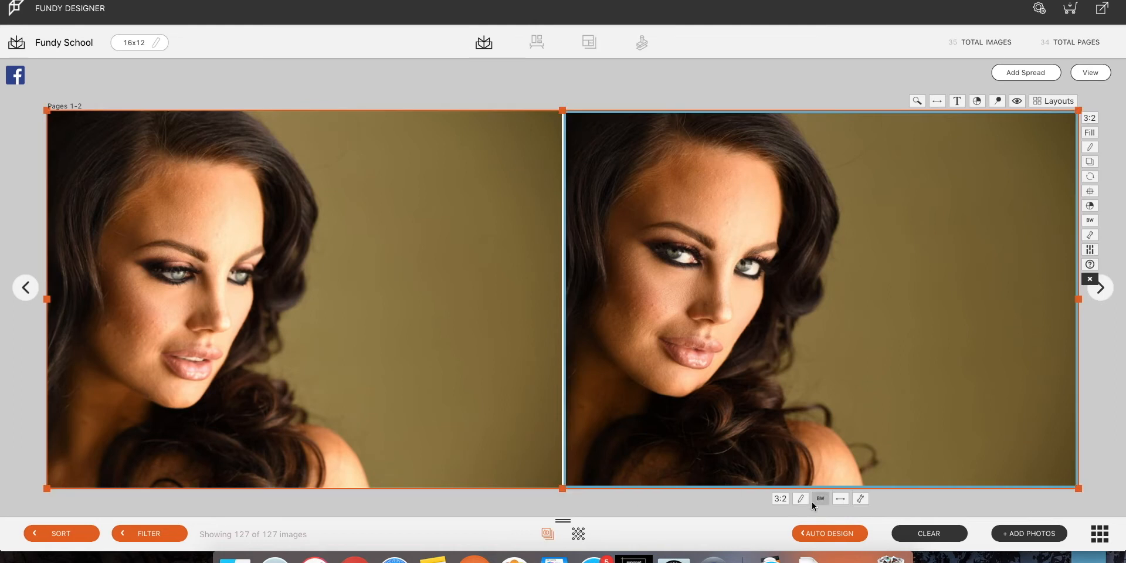
click(842, 499)
- Reposition both portraits of the woman inside their frames on pages 1-2
drag(907, 335, 766, 331)
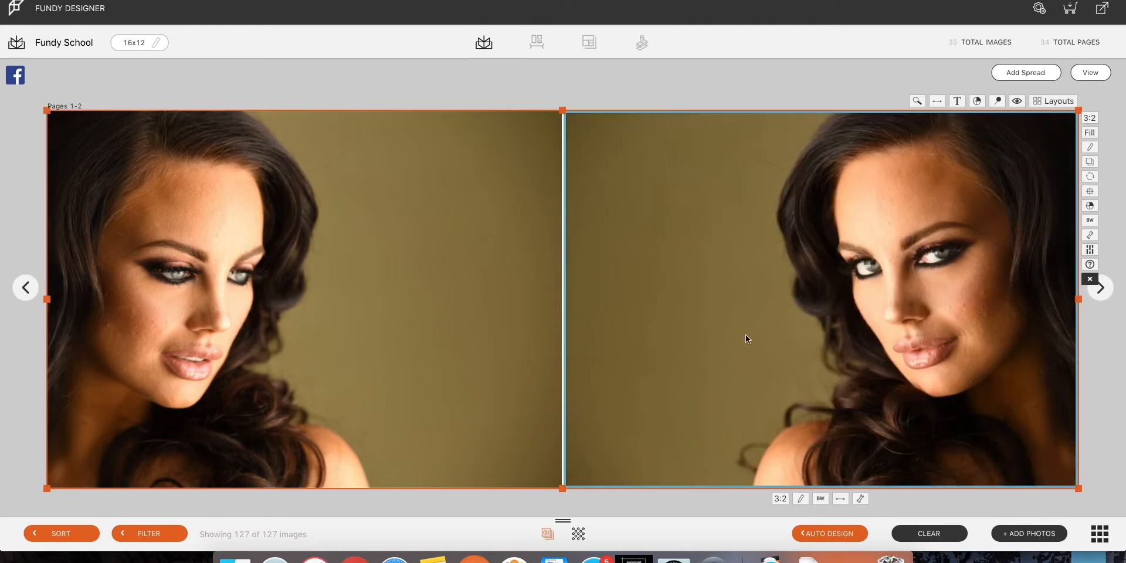
click(473, 329)
drag(269, 325, 398, 338)
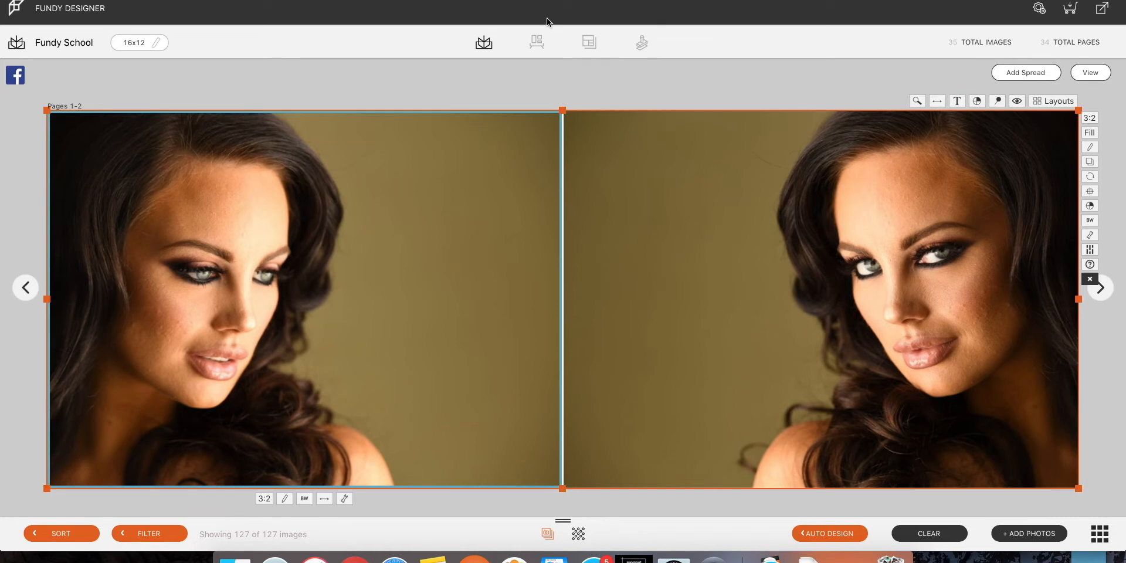
click(516, 105)
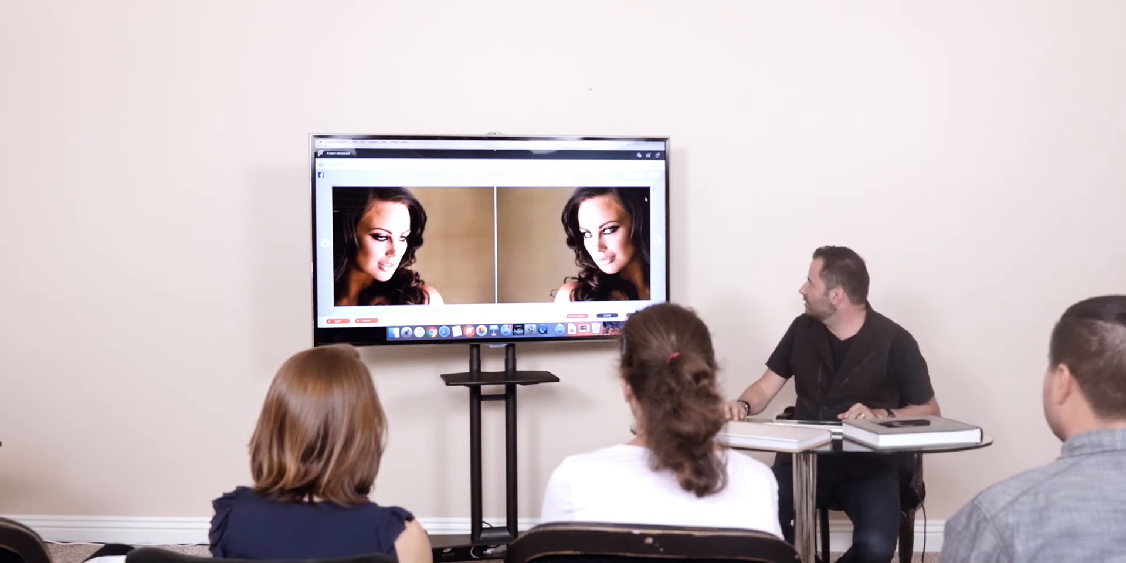
- Set the layout style of pages 3-4 to 3:2 and choose the layout with the vertical portrait at the outer margin of page 3
click(657, 240)
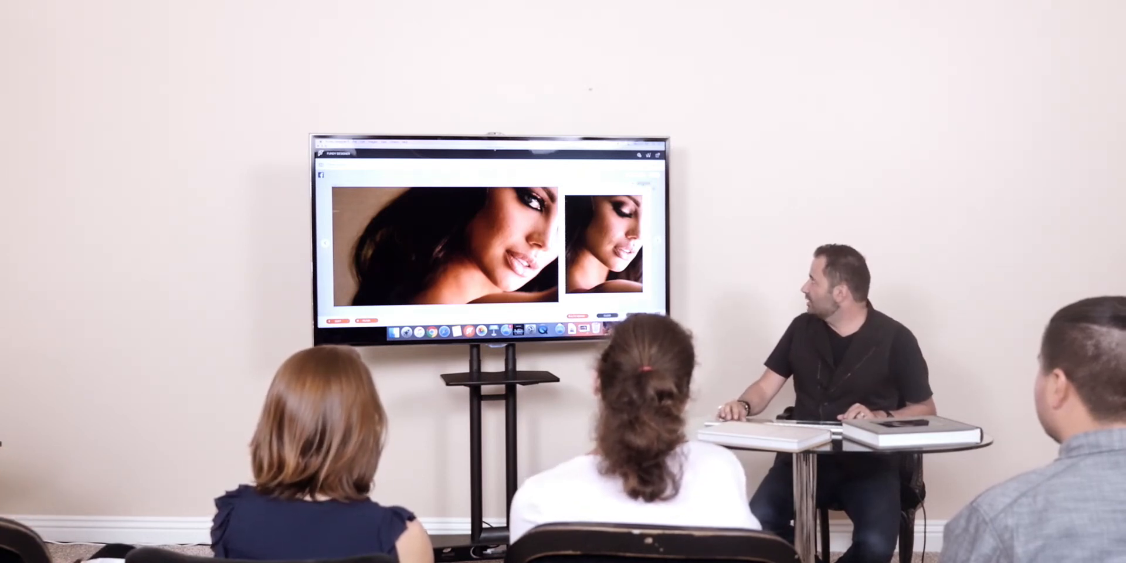
click(643, 184)
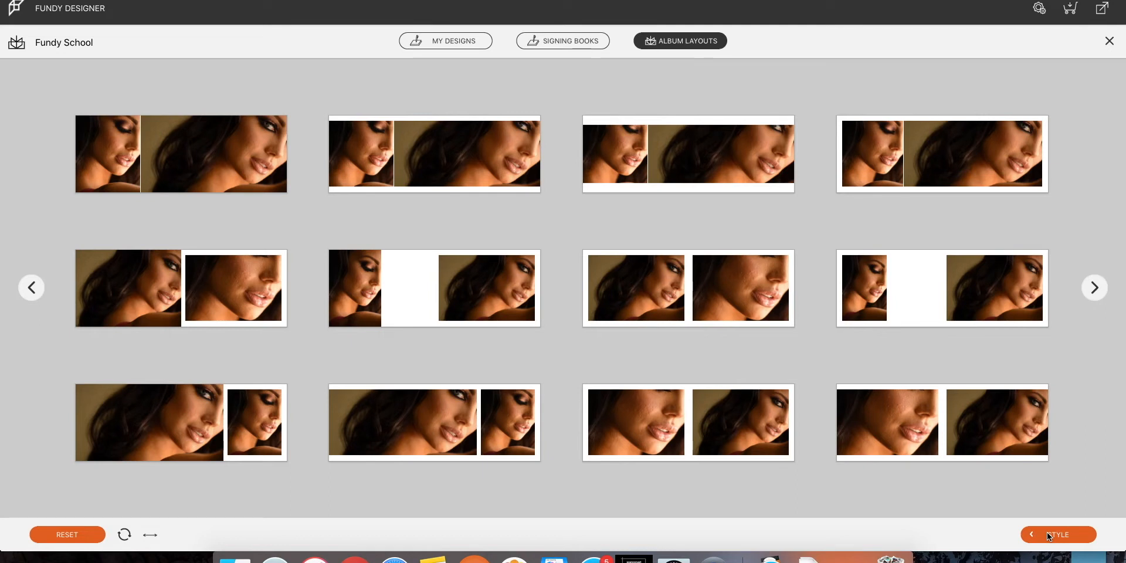
click(1046, 534)
click(1035, 486)
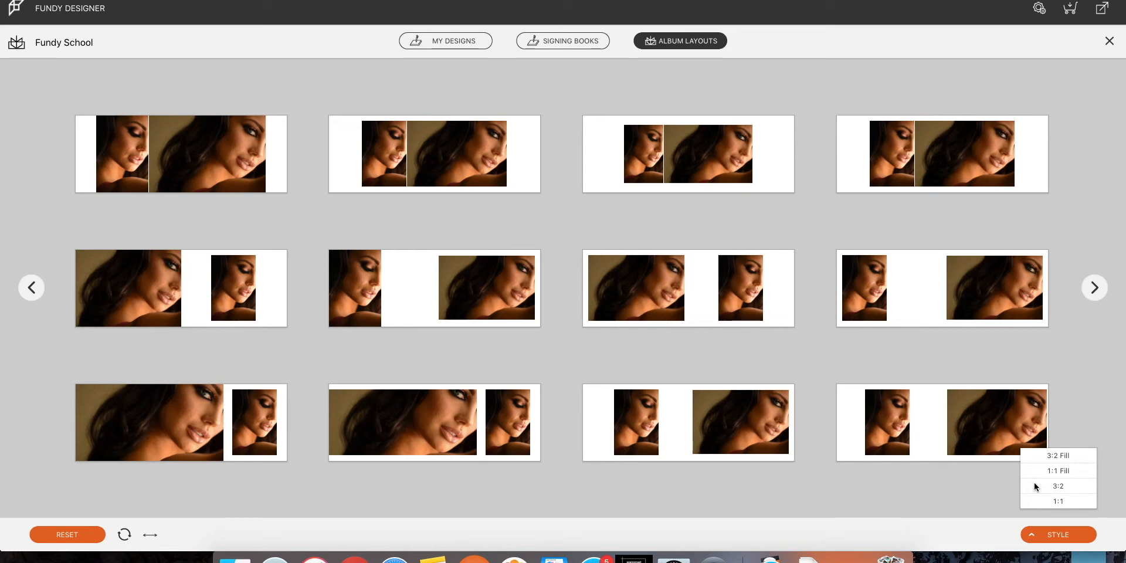
click(916, 359)
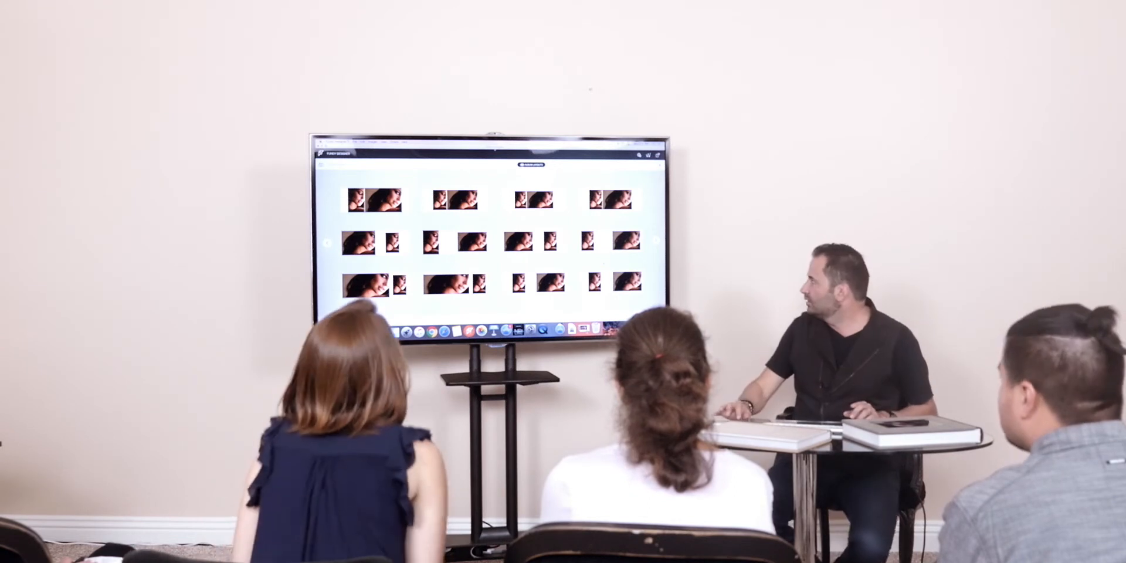
mouse_move(612, 241)
click(611, 241)
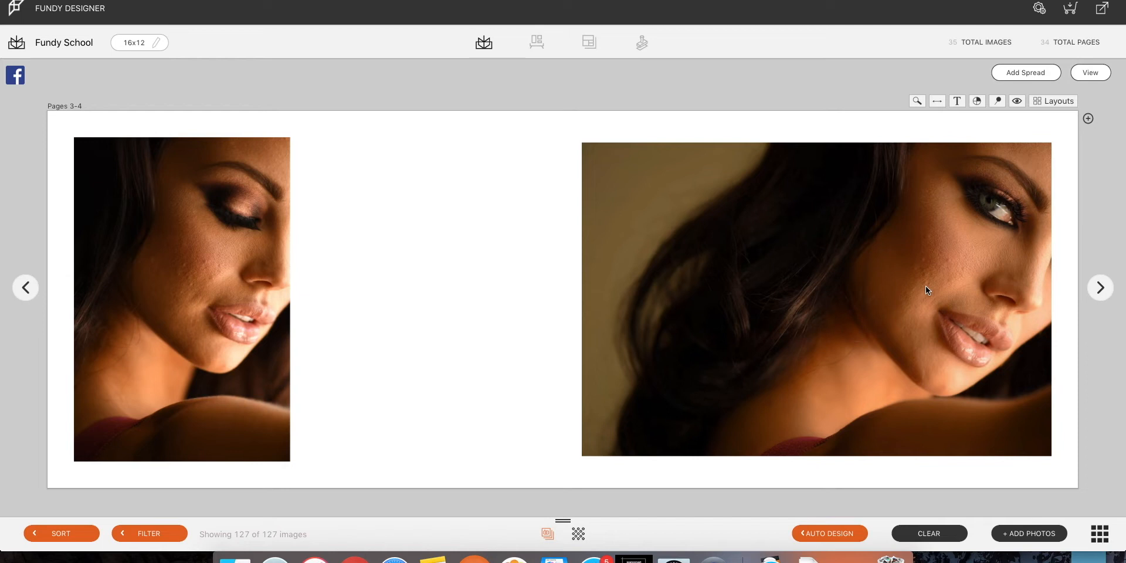
- Show the guides and extend the vertical portrait's frame to the top, outer and bottom edges of page 3
click(199, 282)
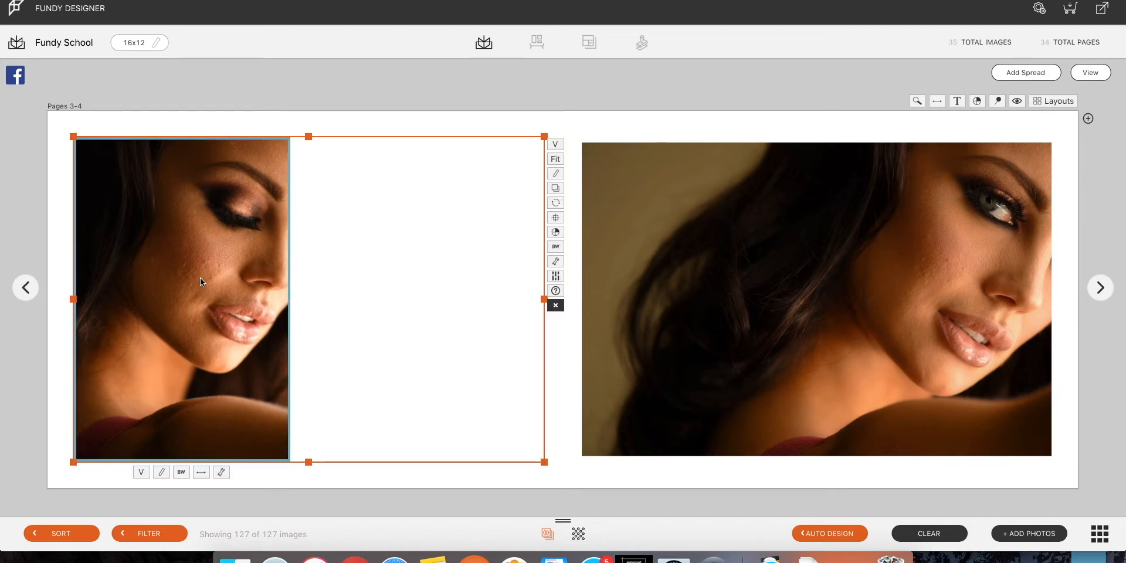
key(g)
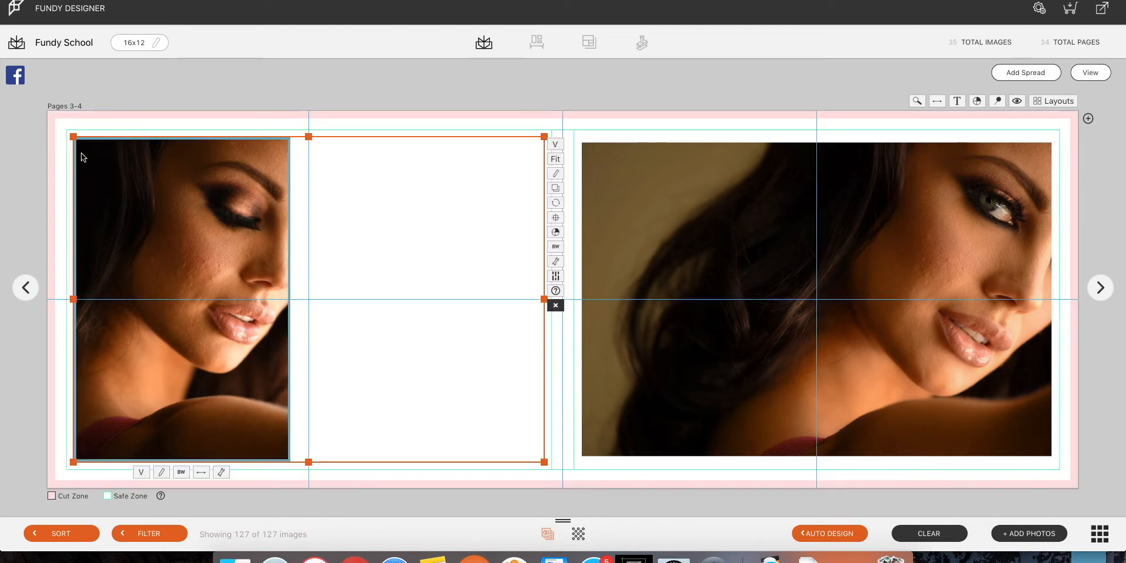
drag(71, 139, 13, 92)
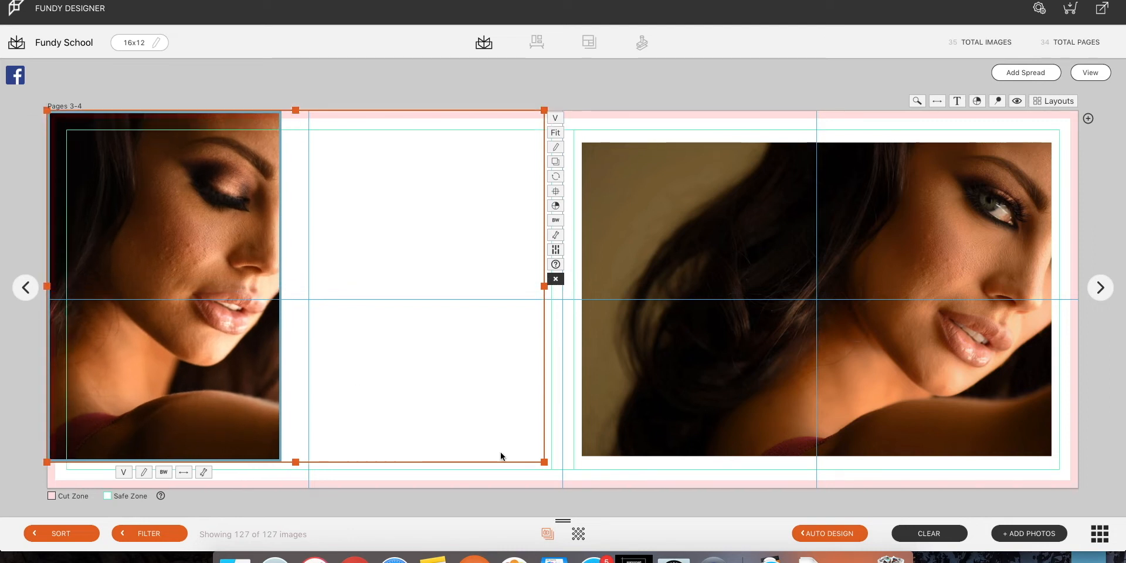
drag(545, 464, 538, 507)
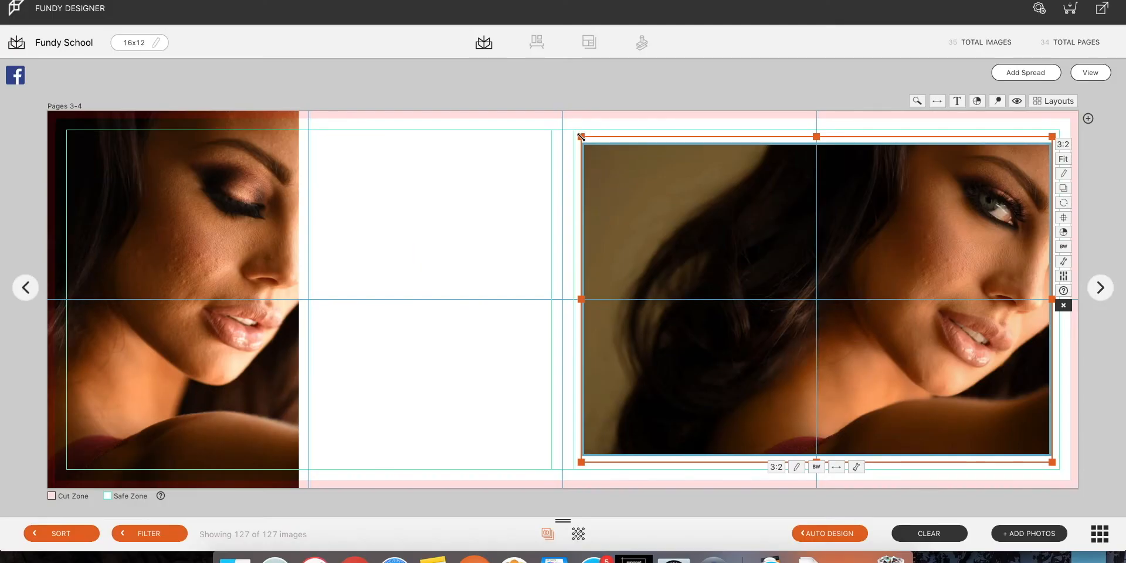
- Resize the landscape portrait's frame to the safe zone of page 4, with the image set to Fill and shifted toward the gutter
drag(583, 138, 572, 134)
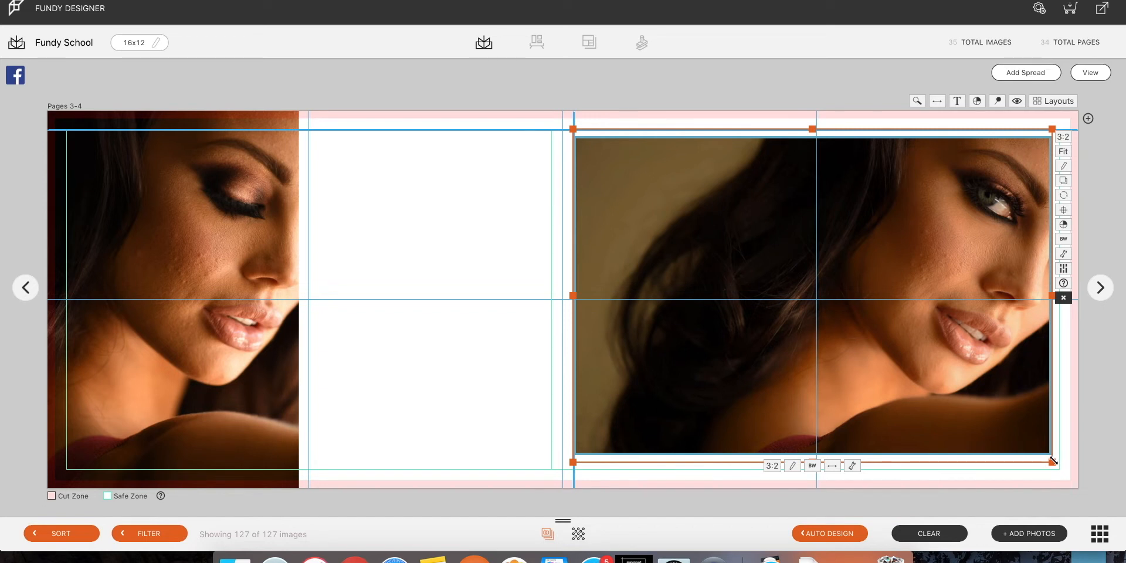
drag(1053, 462, 1058, 467)
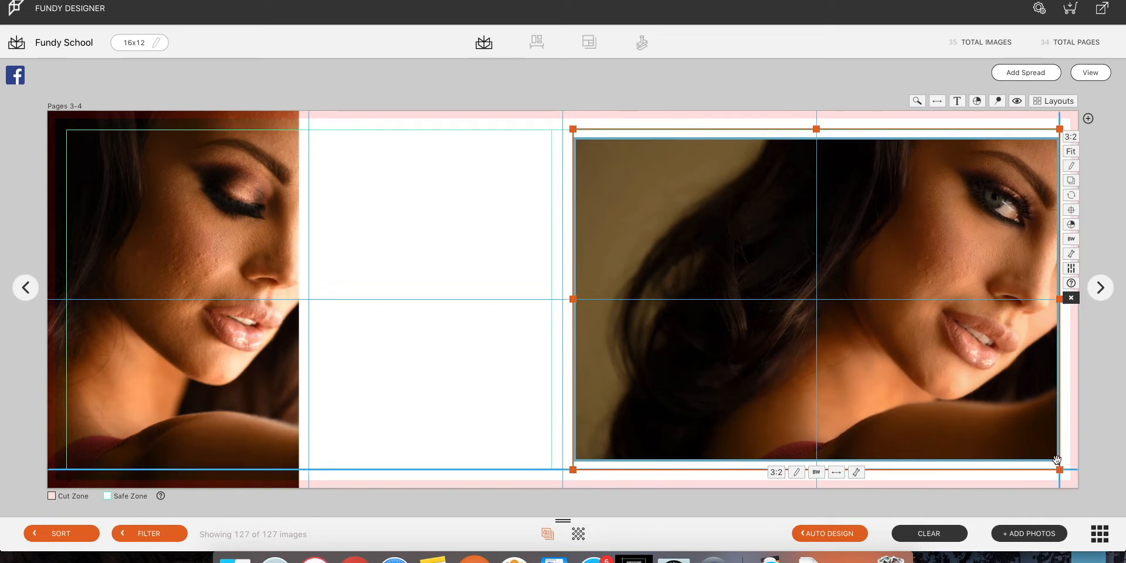
click(1071, 153)
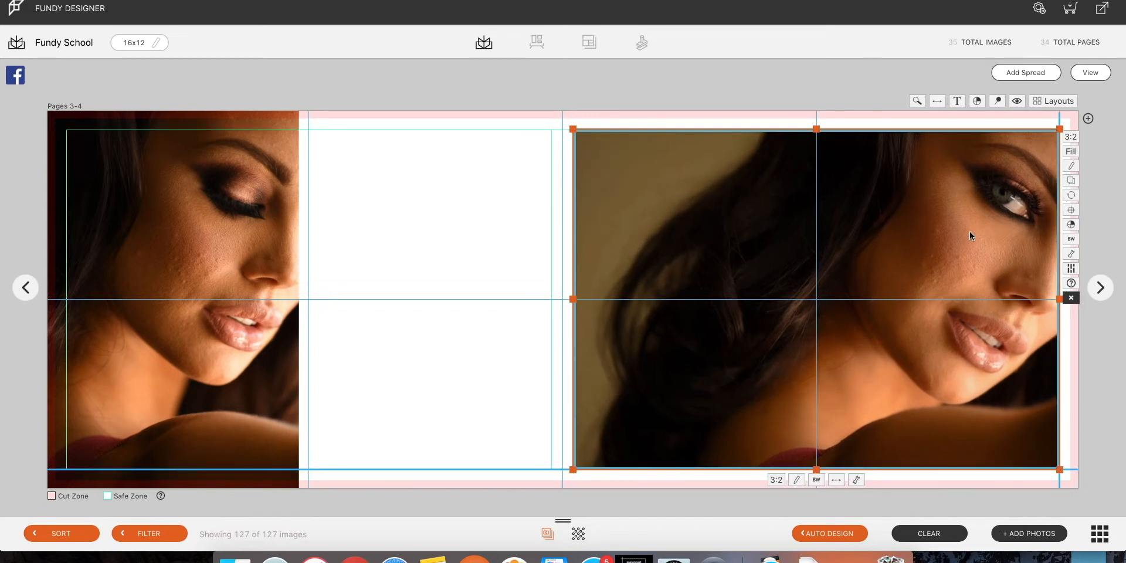
drag(972, 230, 850, 227)
click(748, 105)
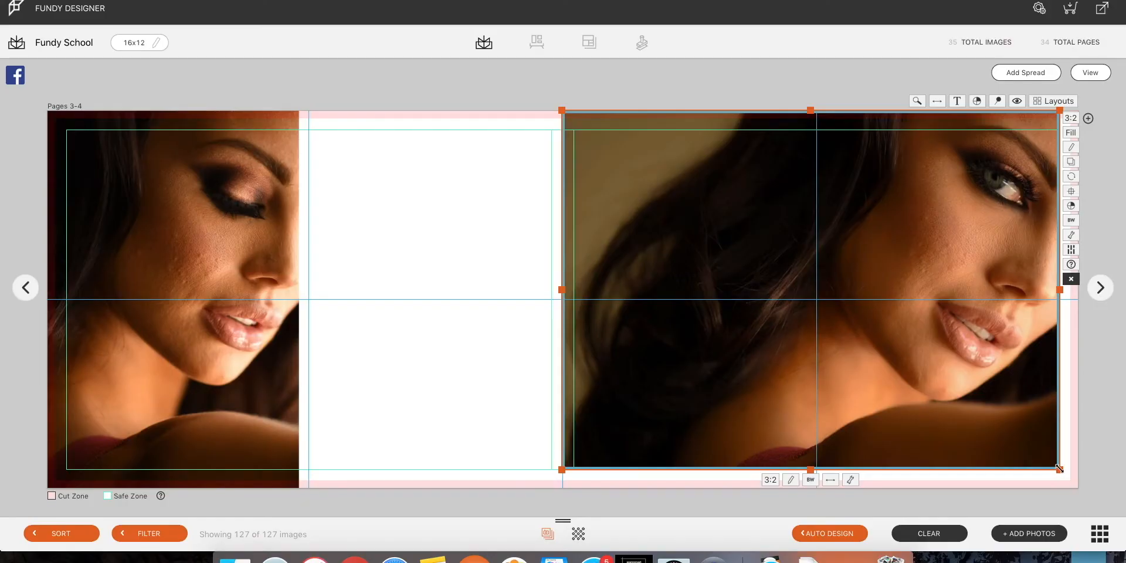
- Try to extend the landscape portrait's frame to full bleed on page 4
drag(1059, 469, 1091, 512)
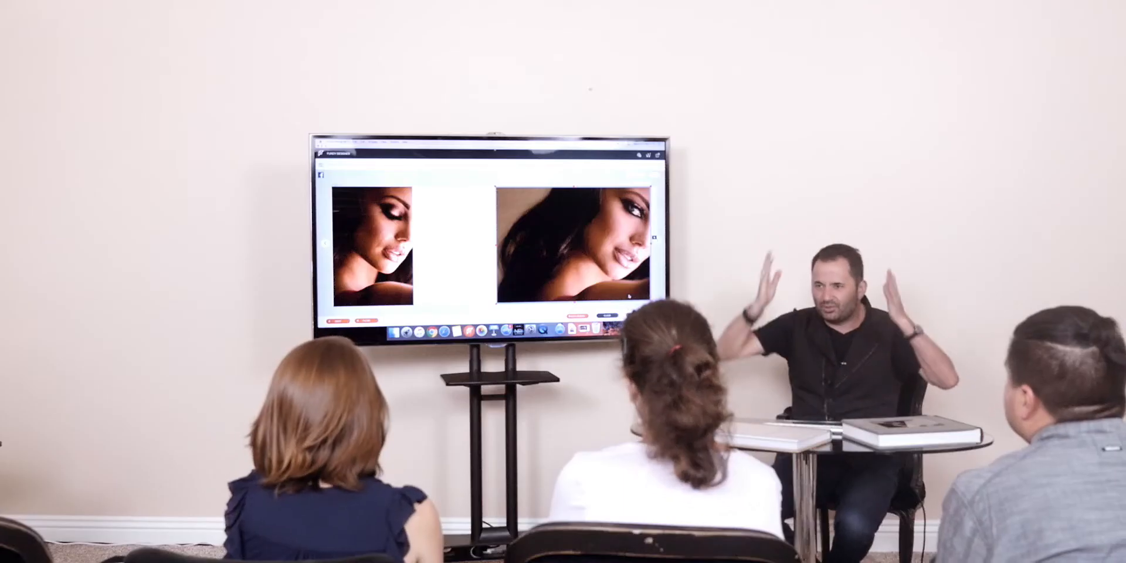
key(g)
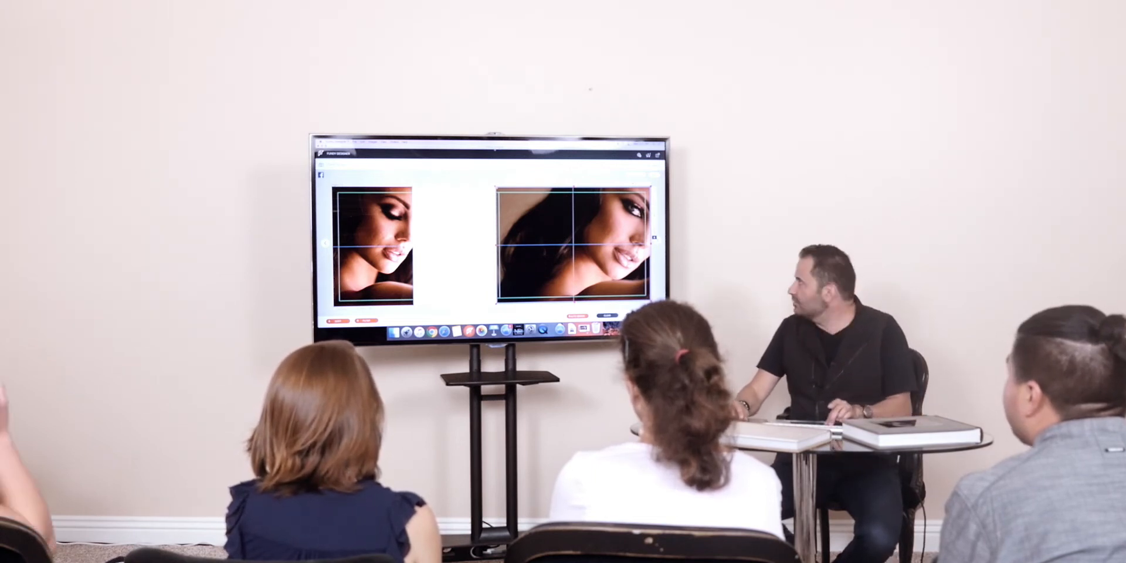
click(654, 238)
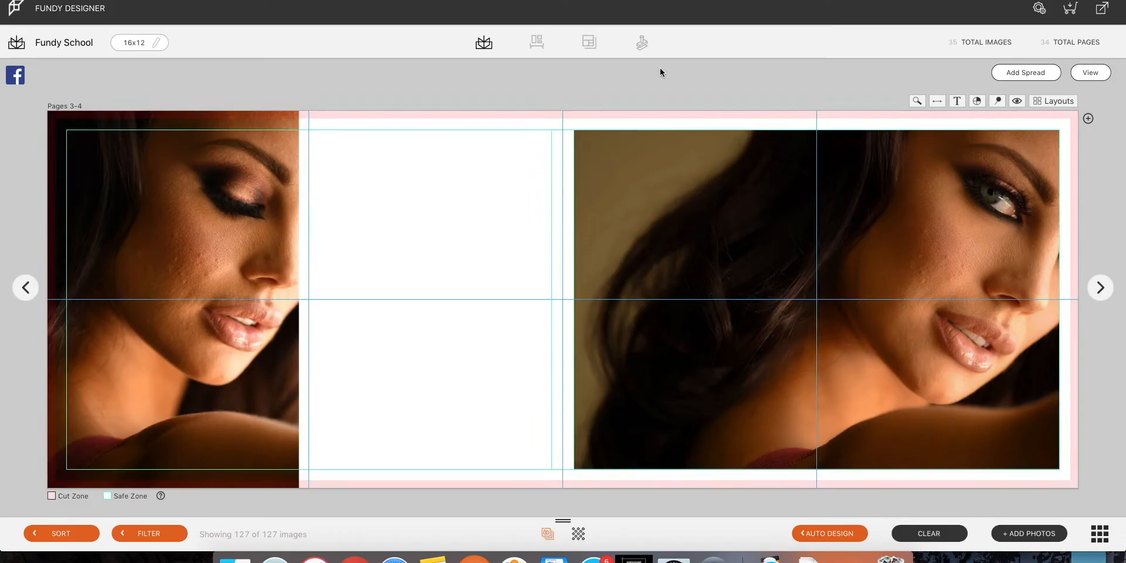
- Hide the guides on pages 3-4, and swap the two portraits on the pages 5-6 spread
key(g)
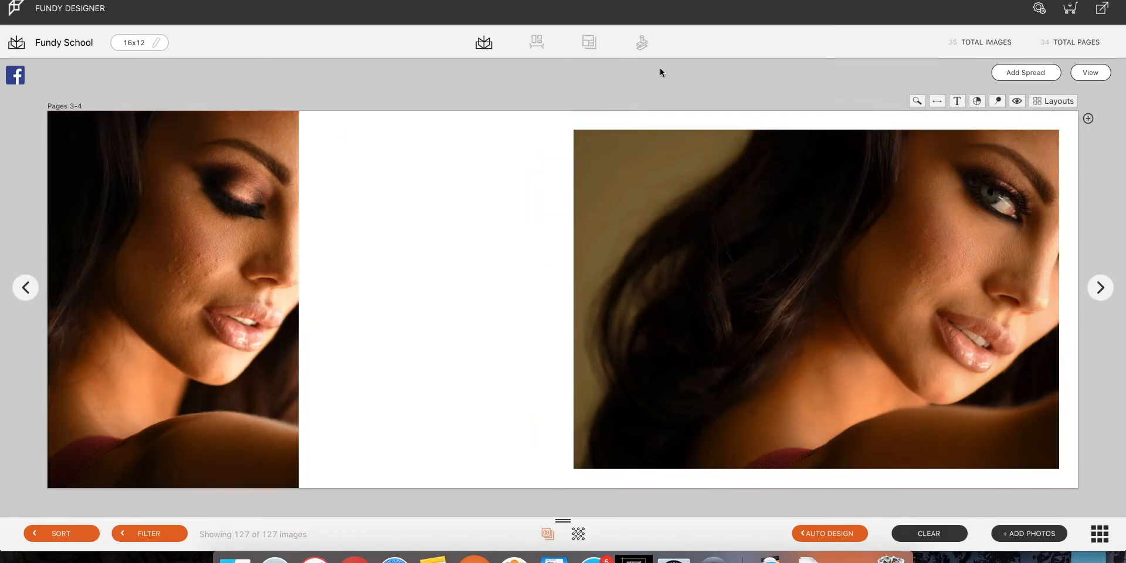
key(Right)
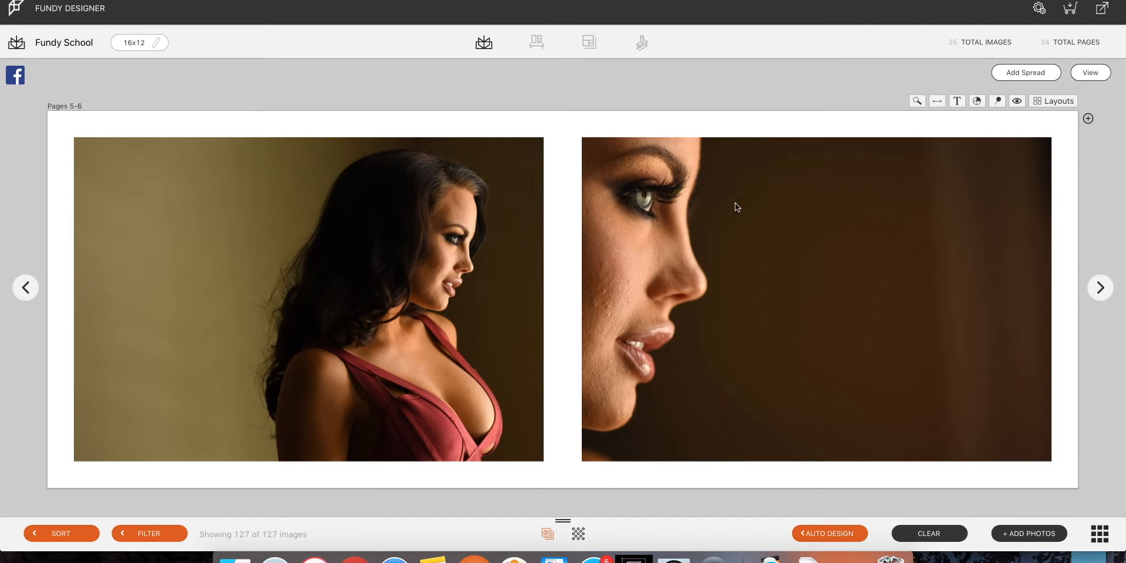
drag(814, 233, 420, 256)
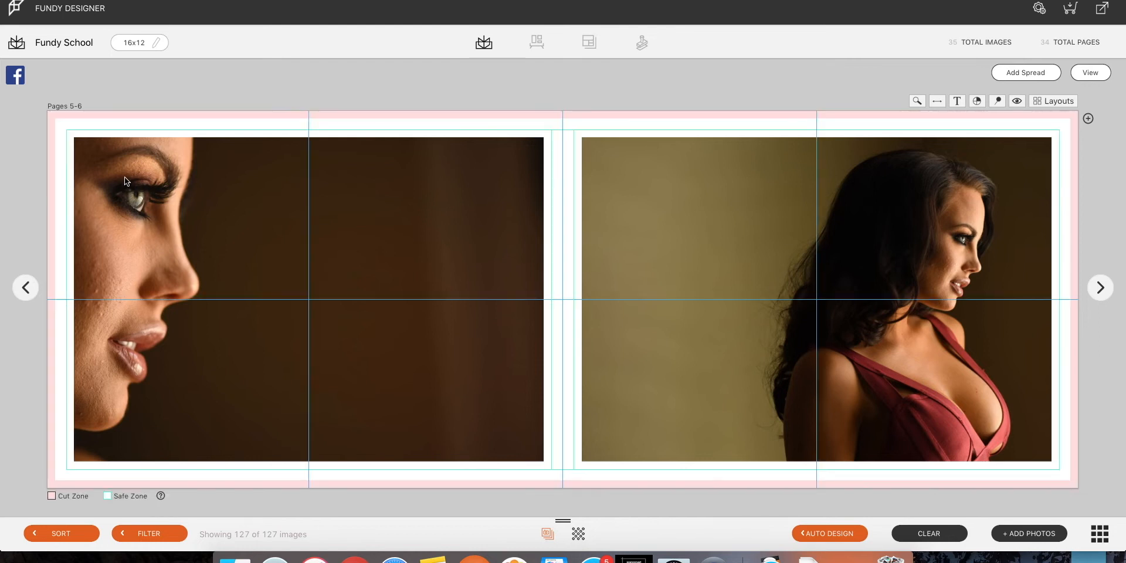
- Enlarge the close-up profile's frame to full bleed on page 5, and flip the red-dress portrait on page 6 horizontally
click(87, 151)
drag(73, 136, 29, 92)
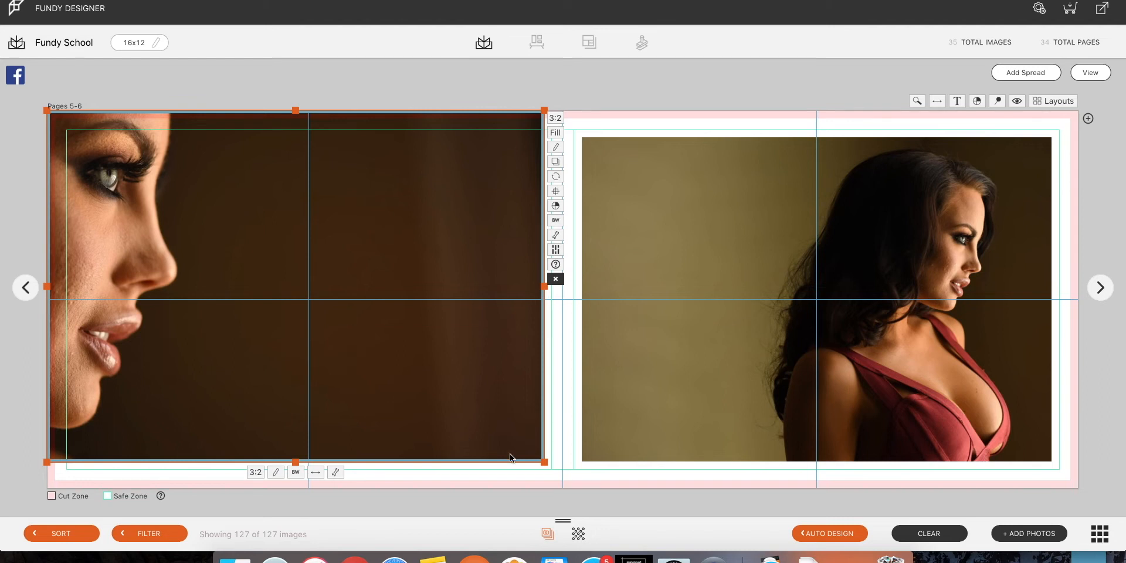
drag(544, 463, 562, 512)
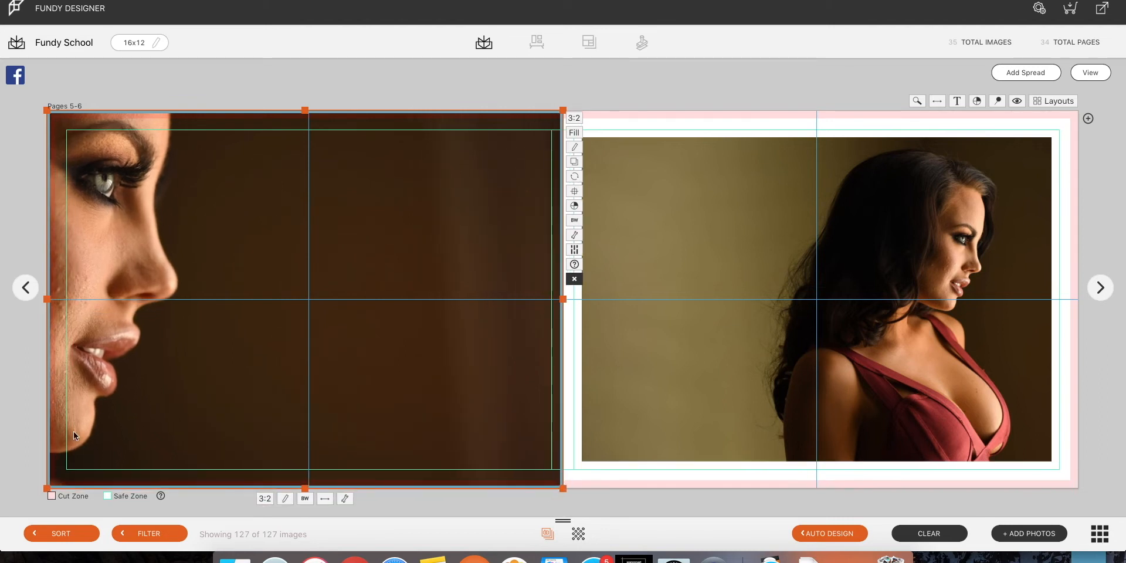
click(733, 246)
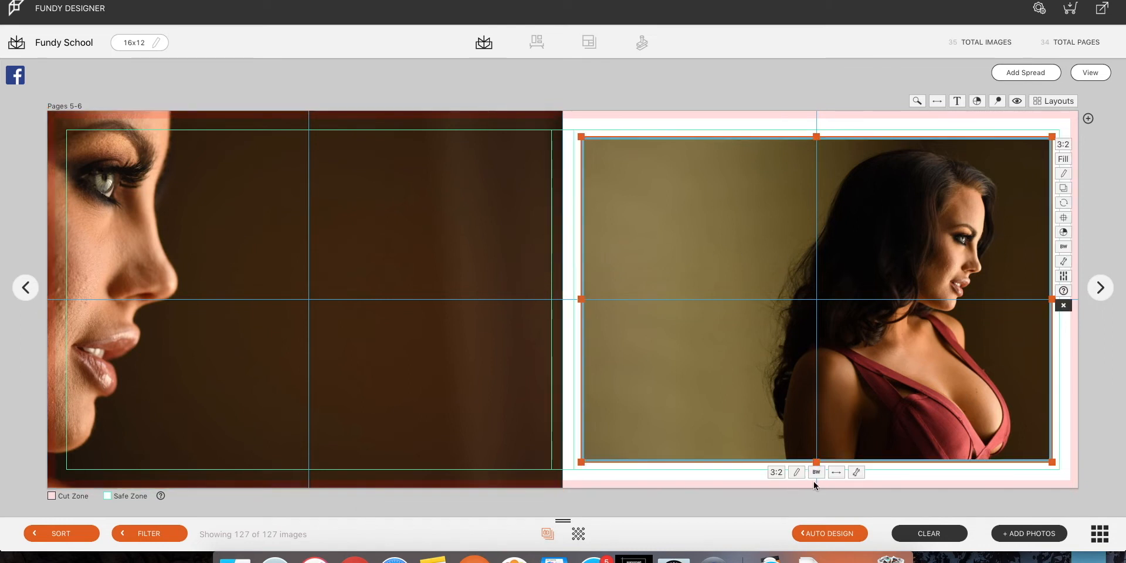
click(836, 474)
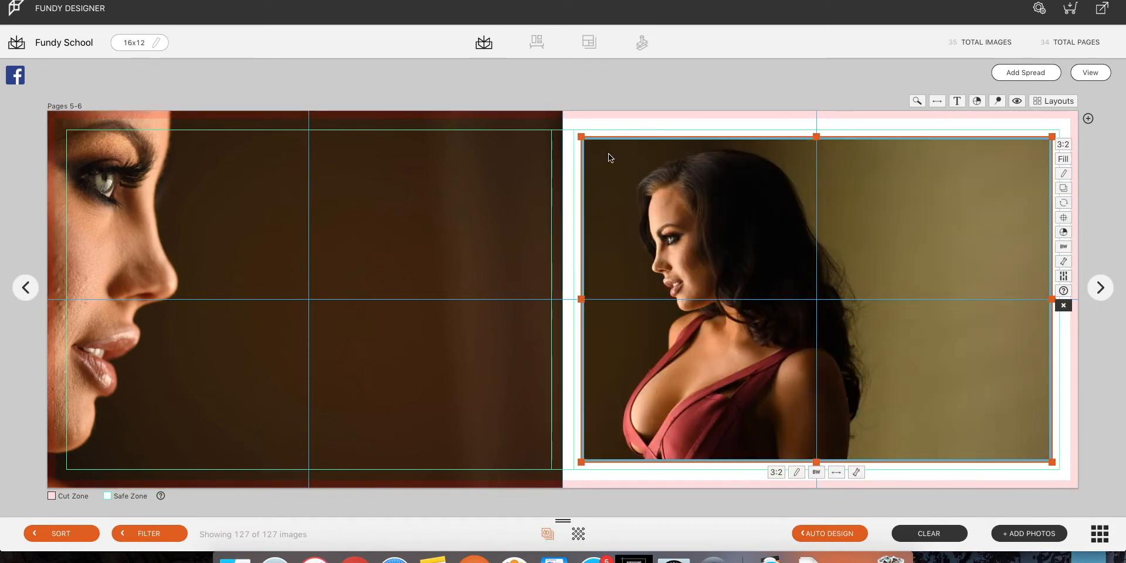
- Flip the red-dress portrait on page 6 horizontally, and swap it with the close-up profile on page 5
click(835, 472)
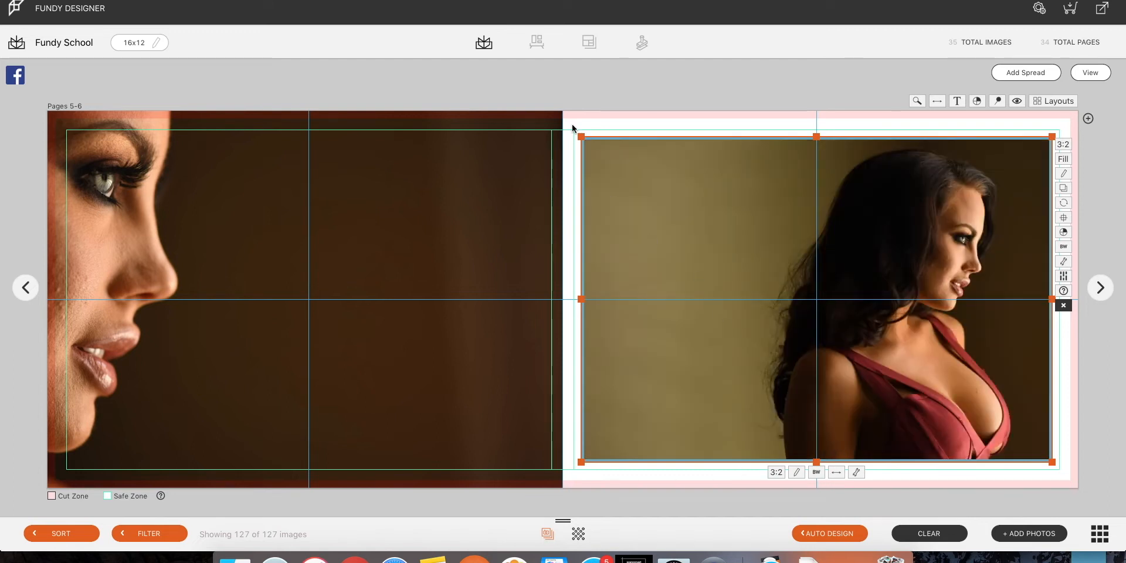
drag(607, 171, 331, 199)
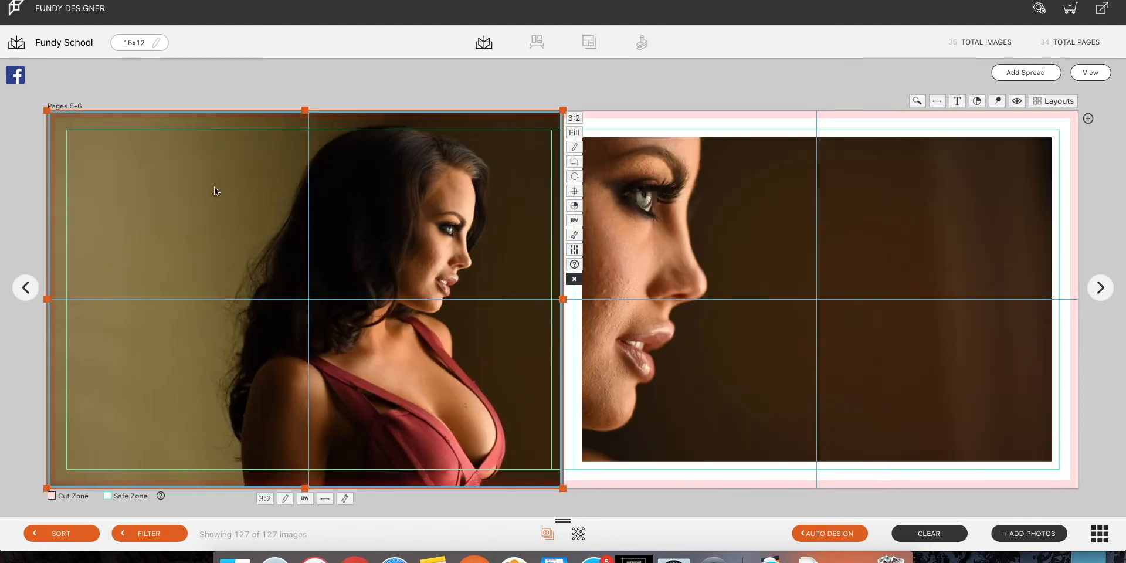
- Flip the close-up profile on page 6 horizontally, and extend its frame to full bleed across the page
drag(706, 292, 739, 295)
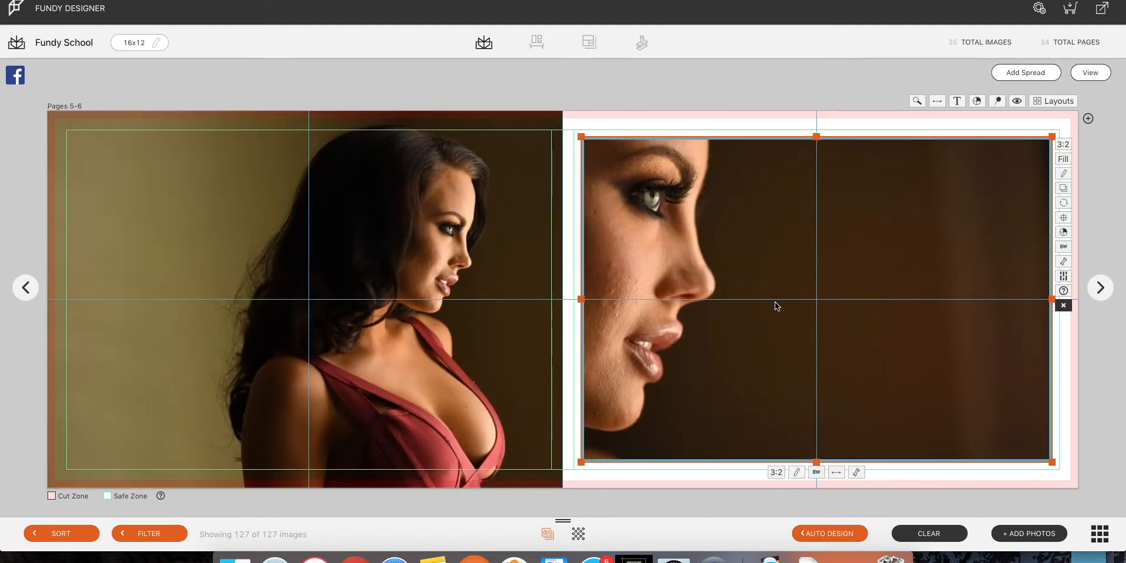
click(837, 478)
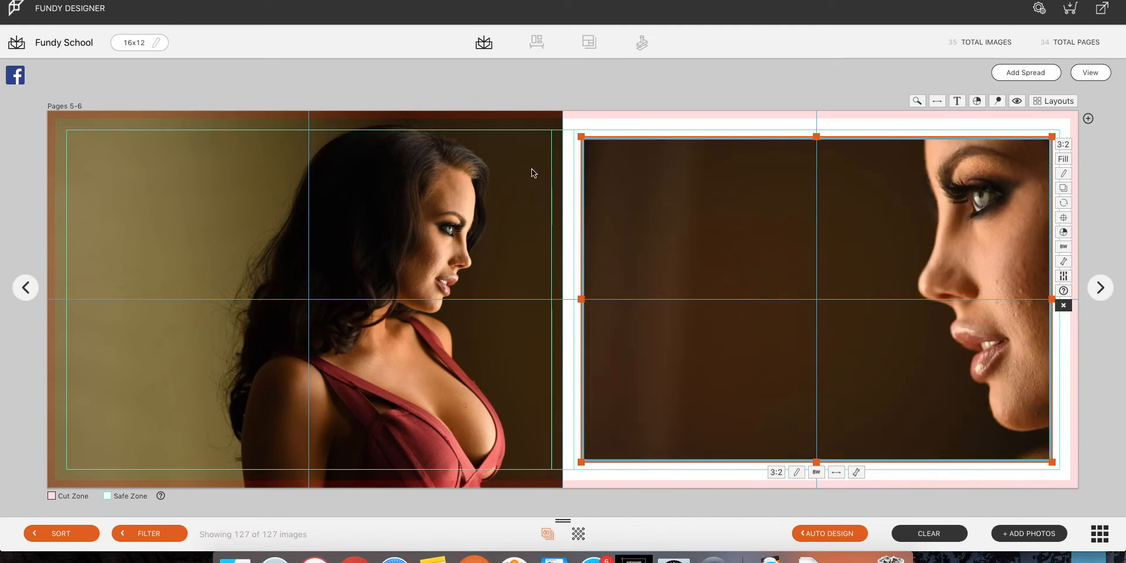
drag(581, 137, 566, 99)
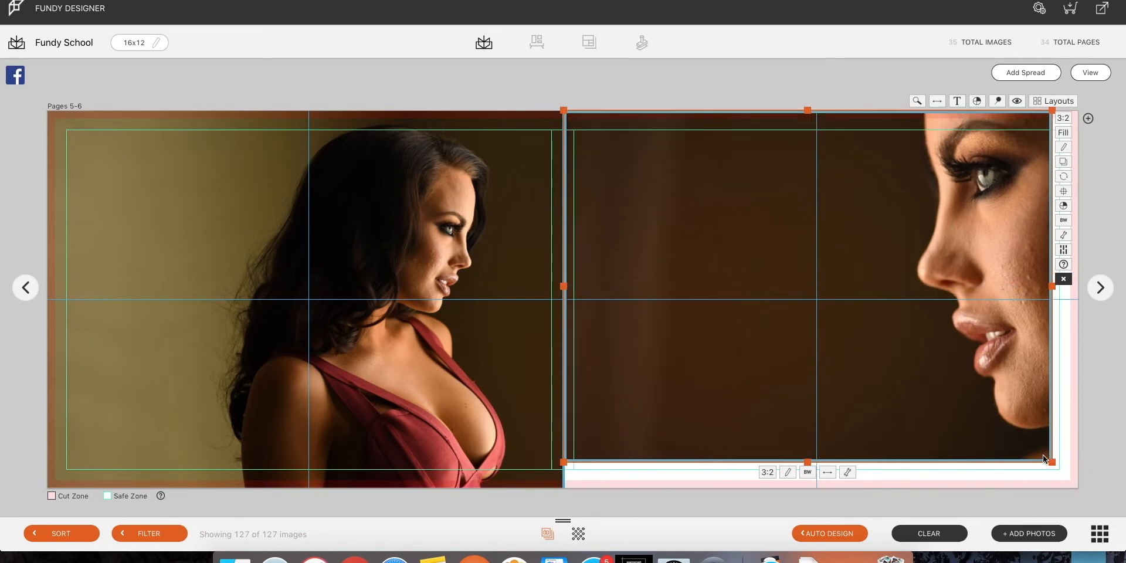
drag(1051, 461, 1098, 529)
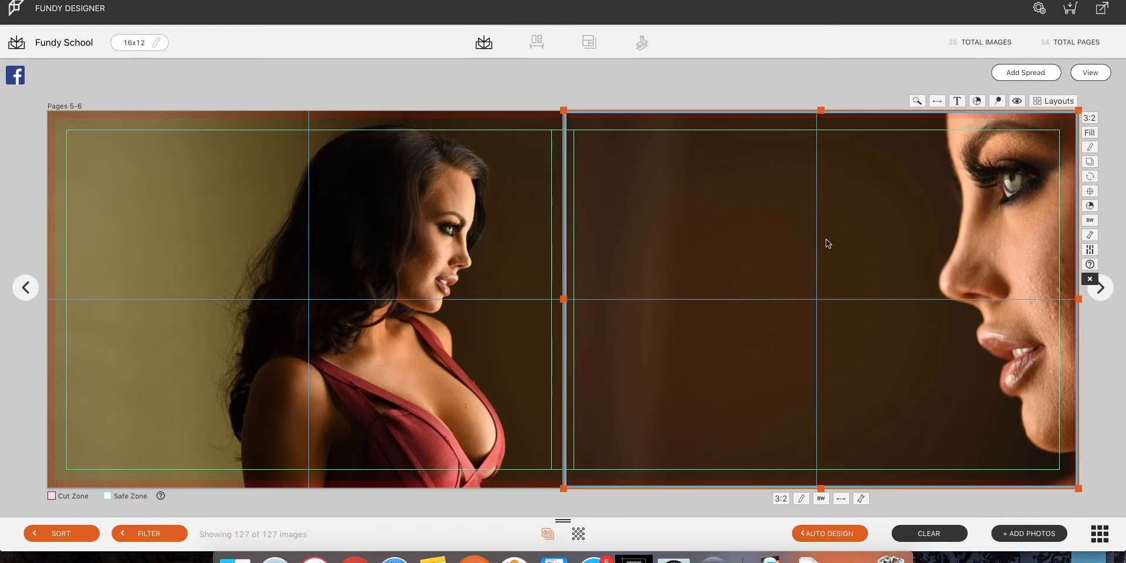
click(702, 87)
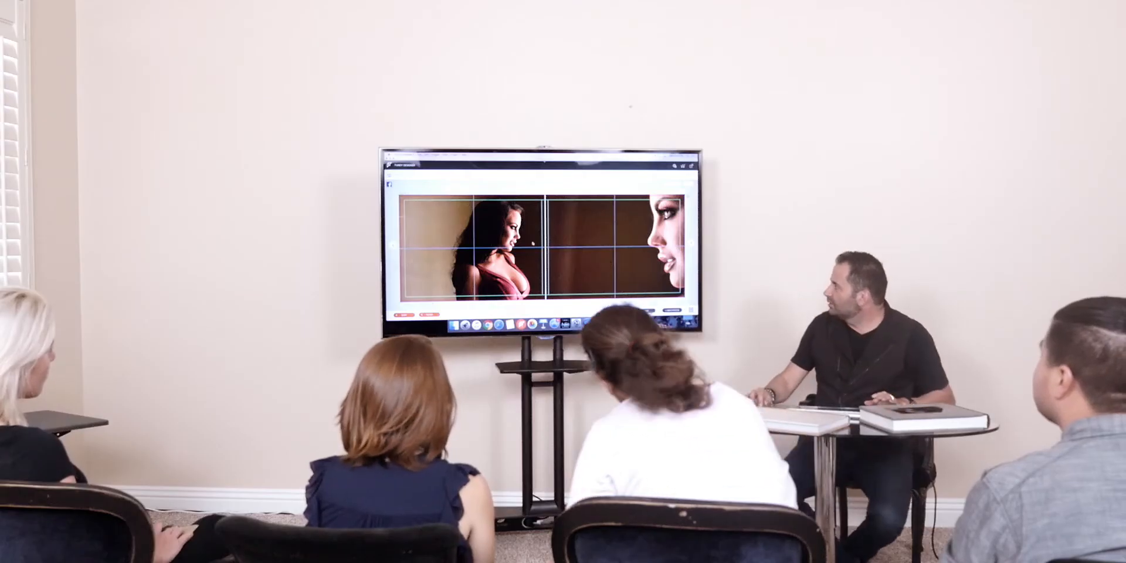
- Swap the two full-bleed portraits on the pages 5-6 spread, placing the close-up profile on page 5
drag(533, 243, 609, 246)
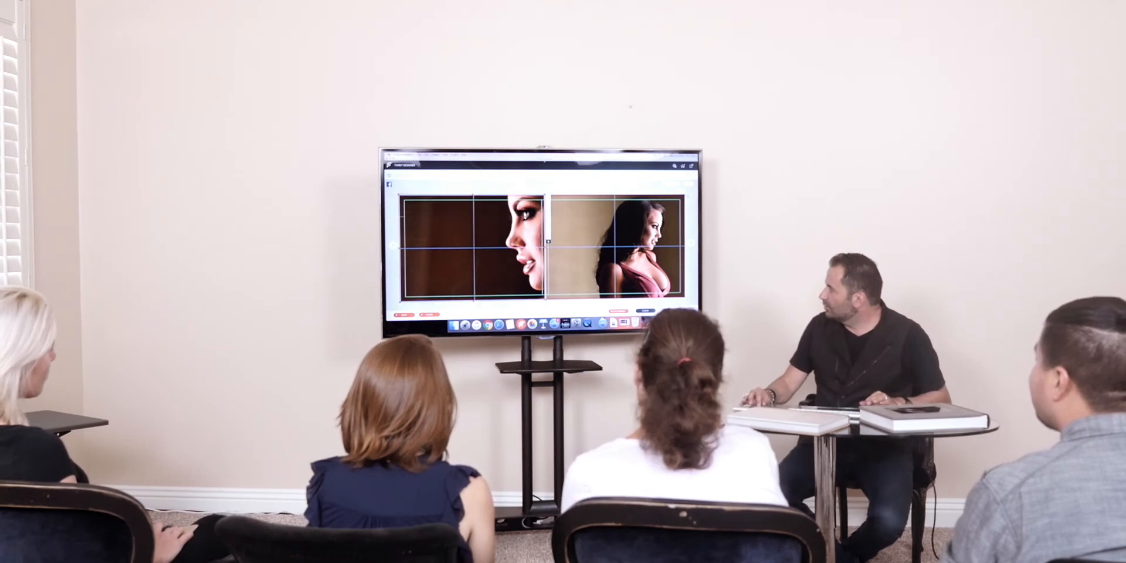
key(f)
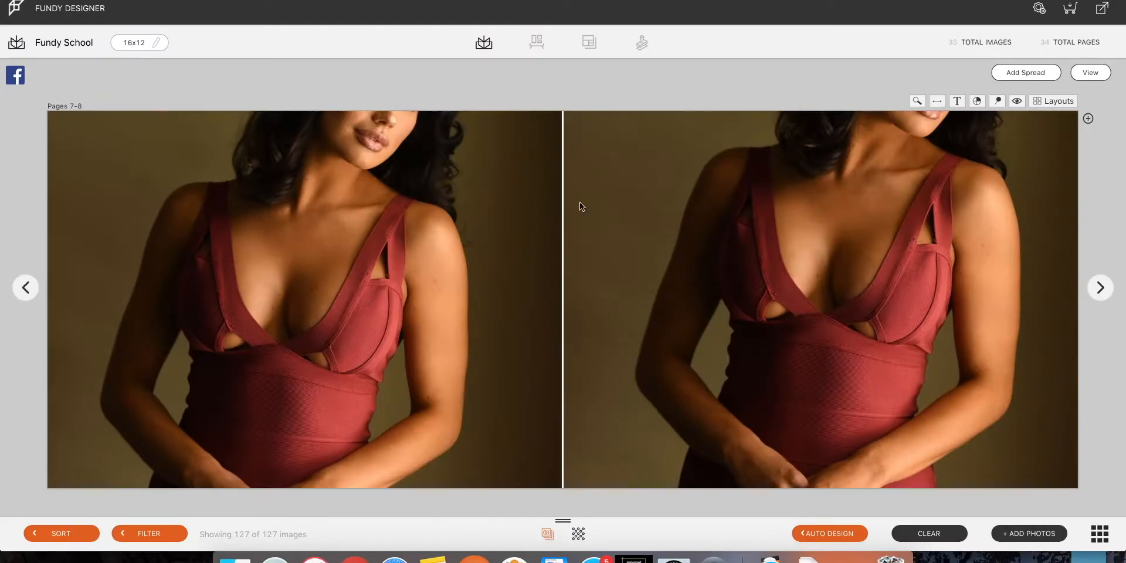
- Apply an album layout to pages 7-8 that shows the two red-dress portraits uncropped, one vertical portrait on each page
click(1043, 103)
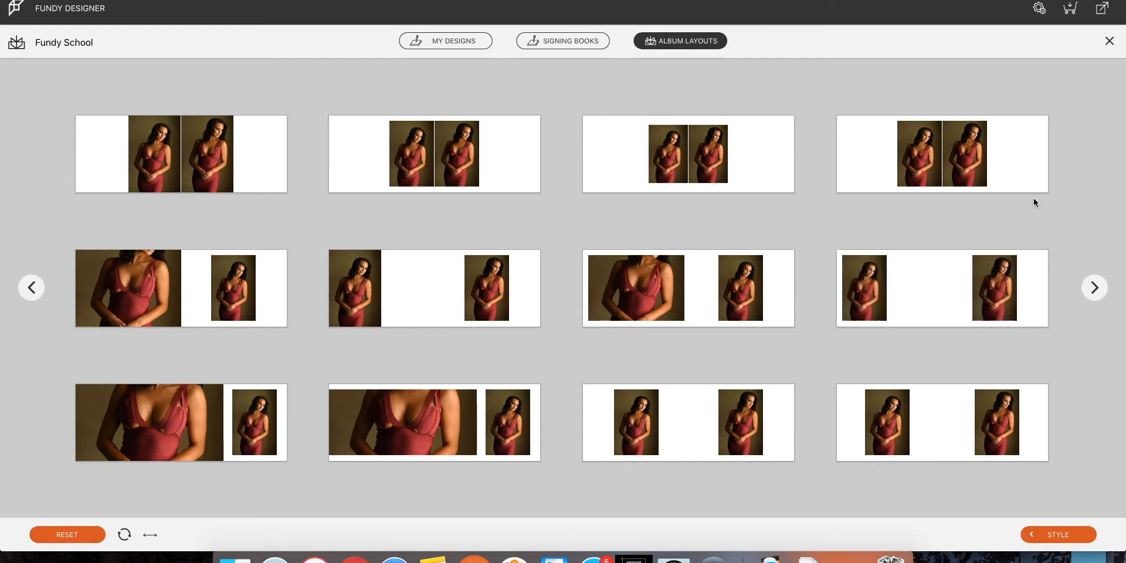
mouse_move(725, 119)
click(868, 295)
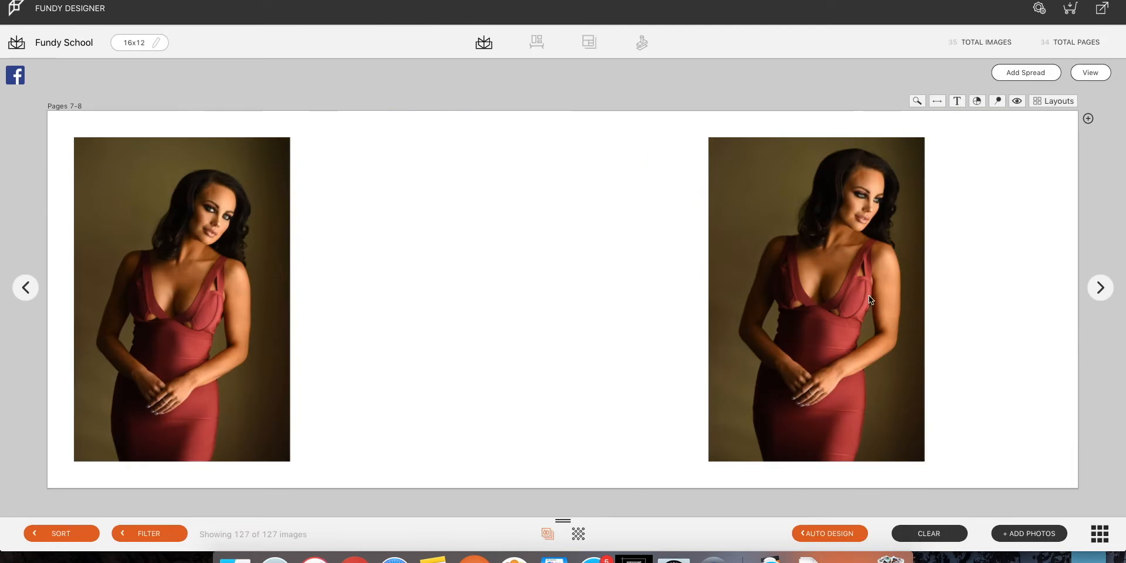
- Enlarge the page 8 portrait to full page height with its frame set to Fill, and align it to the outer edge
click(456, 361)
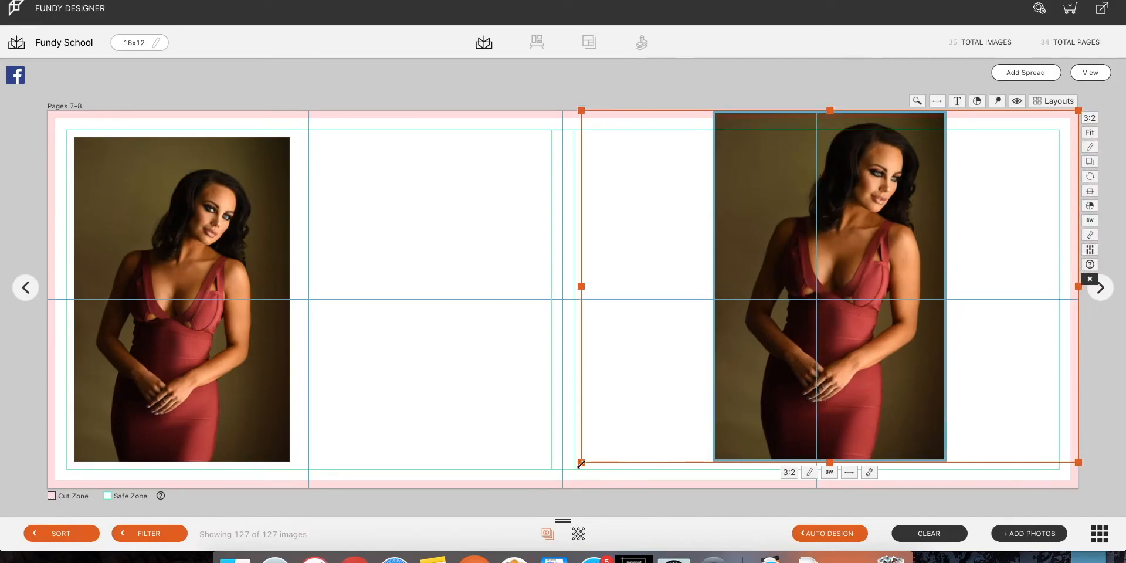
drag(581, 463, 585, 487)
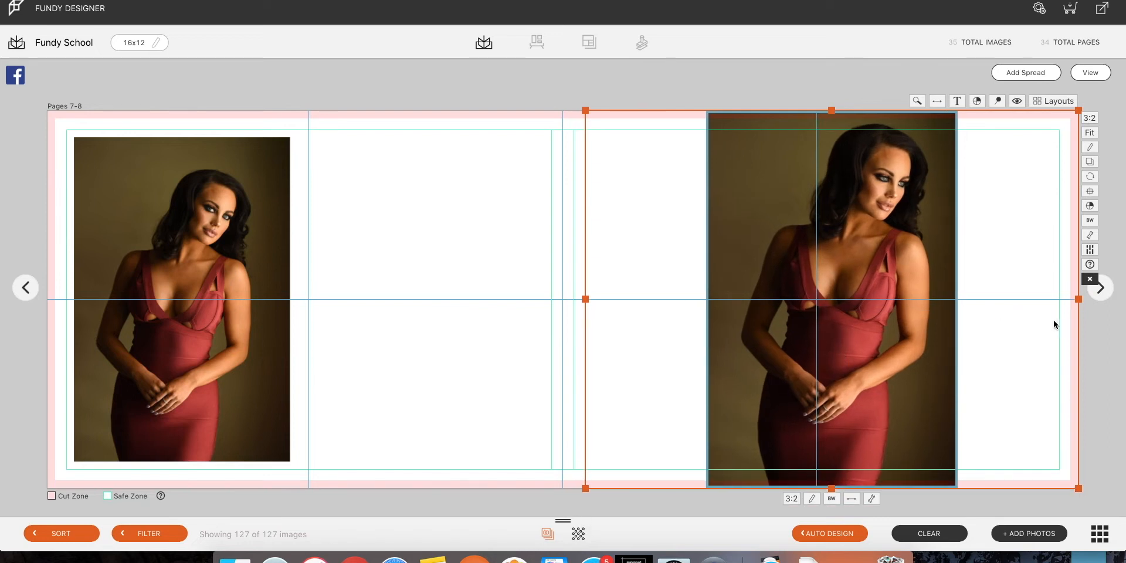
click(968, 110)
click(943, 126)
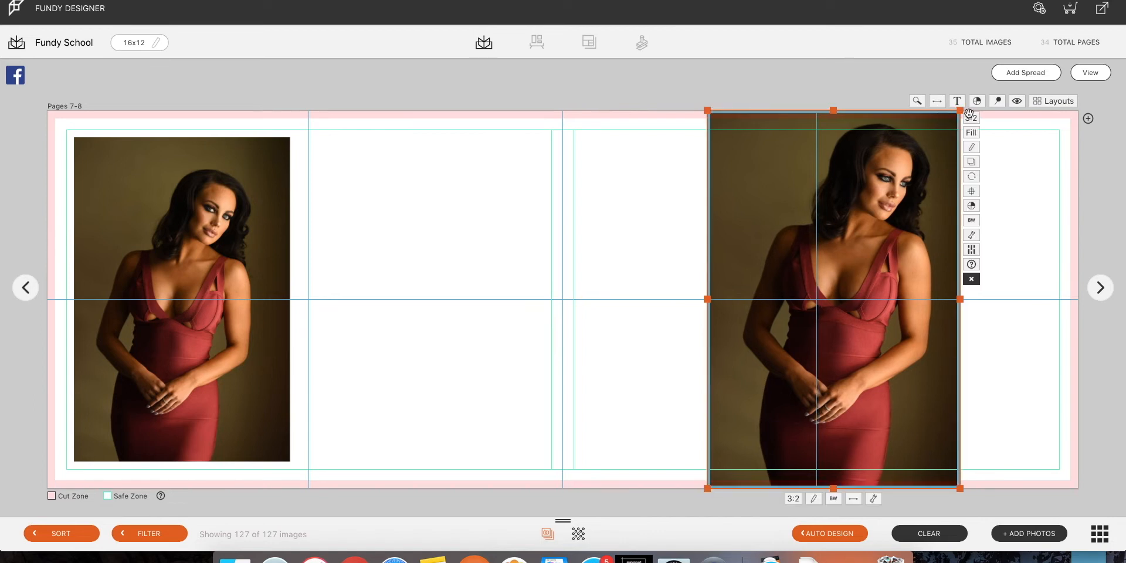
drag(942, 111, 1083, 120)
click(493, 83)
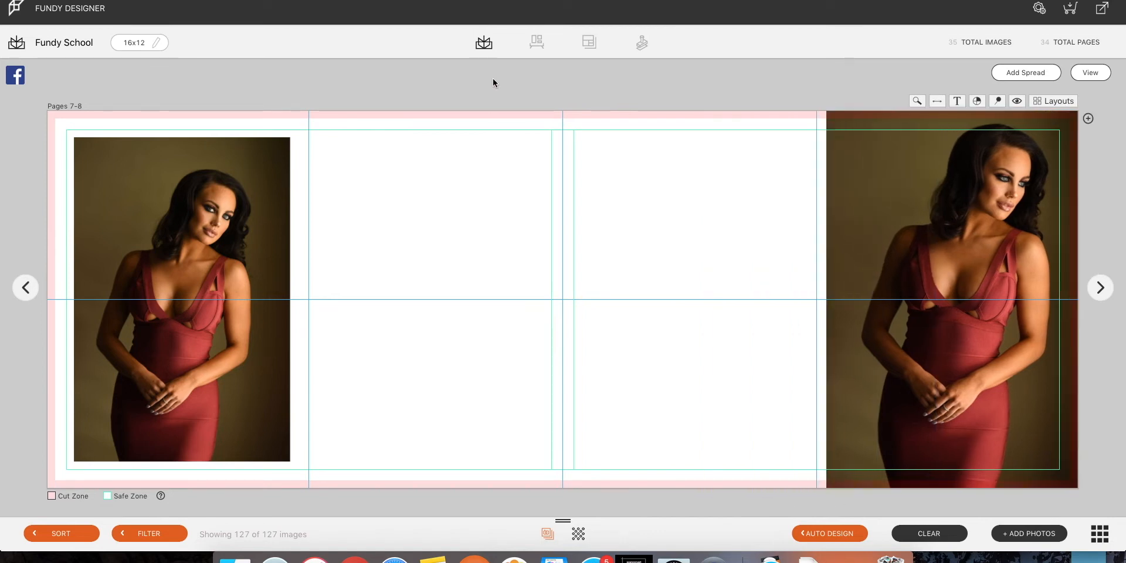
- Enlarge the page 7 portrait's frame slightly toward the outer corner of the safe zone
click(240, 219)
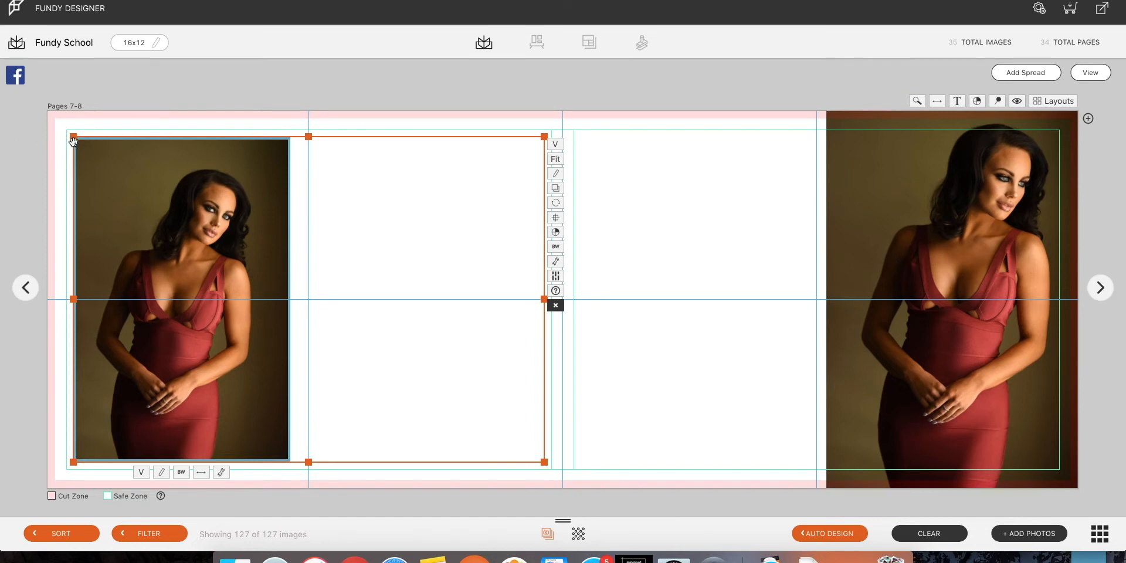
drag(75, 138, 70, 134)
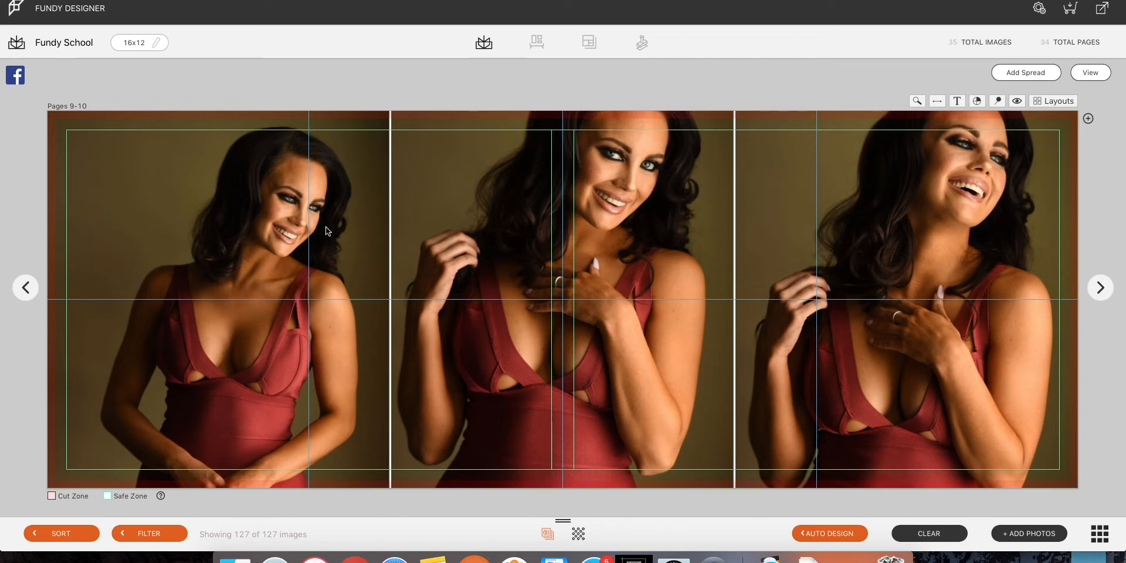
- Shift the middle and third portraits on pages 9-10 down within their frames to bring the tops of the heads into view
click(476, 241)
drag(476, 241, 476, 265)
click(929, 271)
mouse_move(941, 247)
mouse_down()
mouse_move(937, 282)
mouse_move(937, 265)
mouse_up()
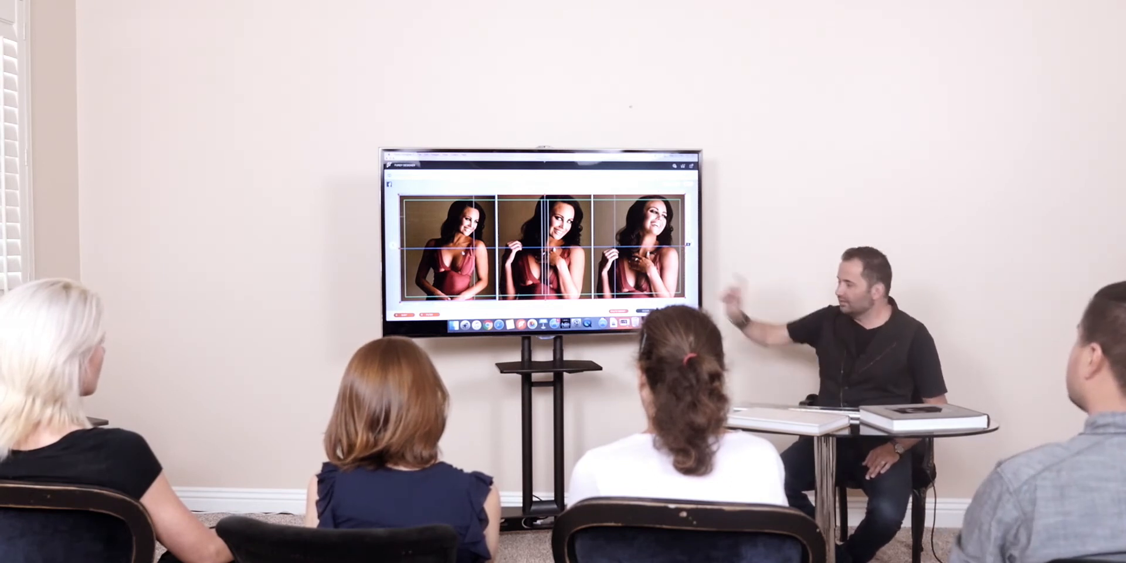
- Enlarge and reposition the first portrait on pages 9-10 within its frame to match the scale of the other two
drag(446, 228, 441, 275)
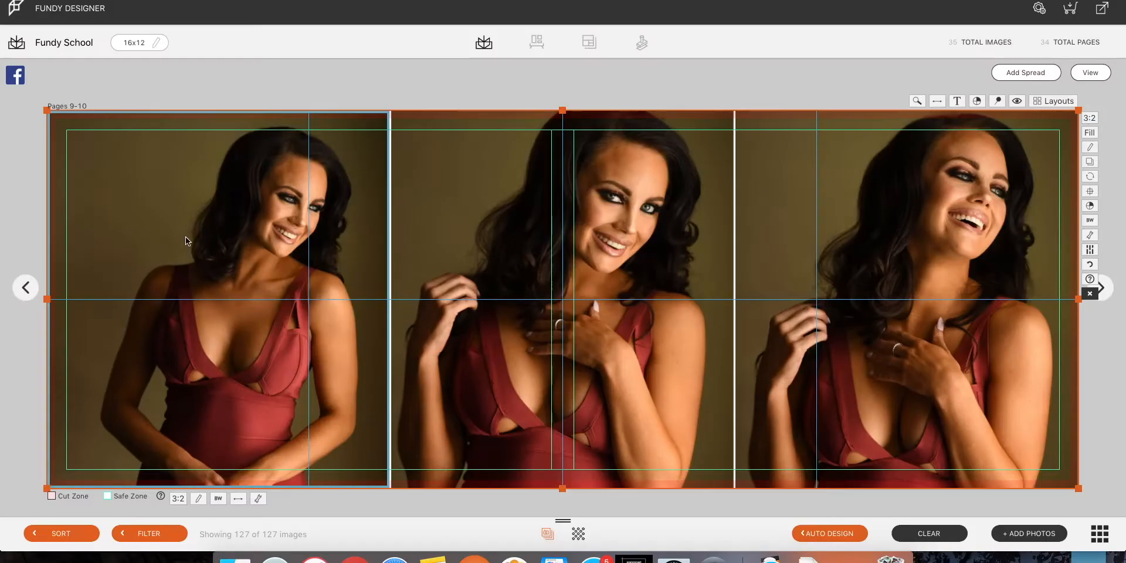
drag(186, 237, 187, 214)
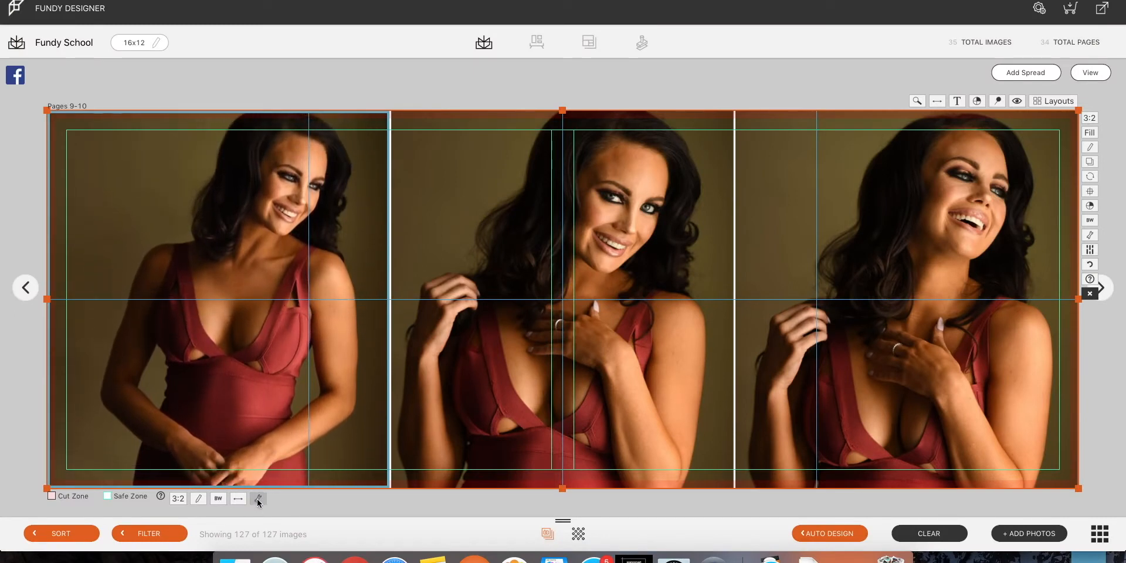
drag(191, 466, 205, 467)
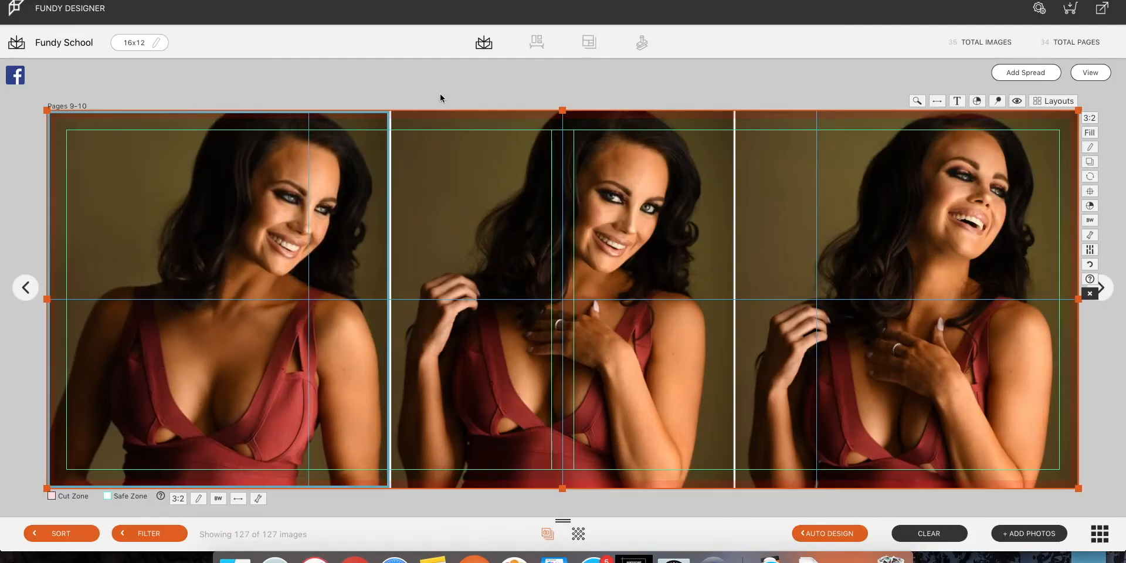
click(432, 72)
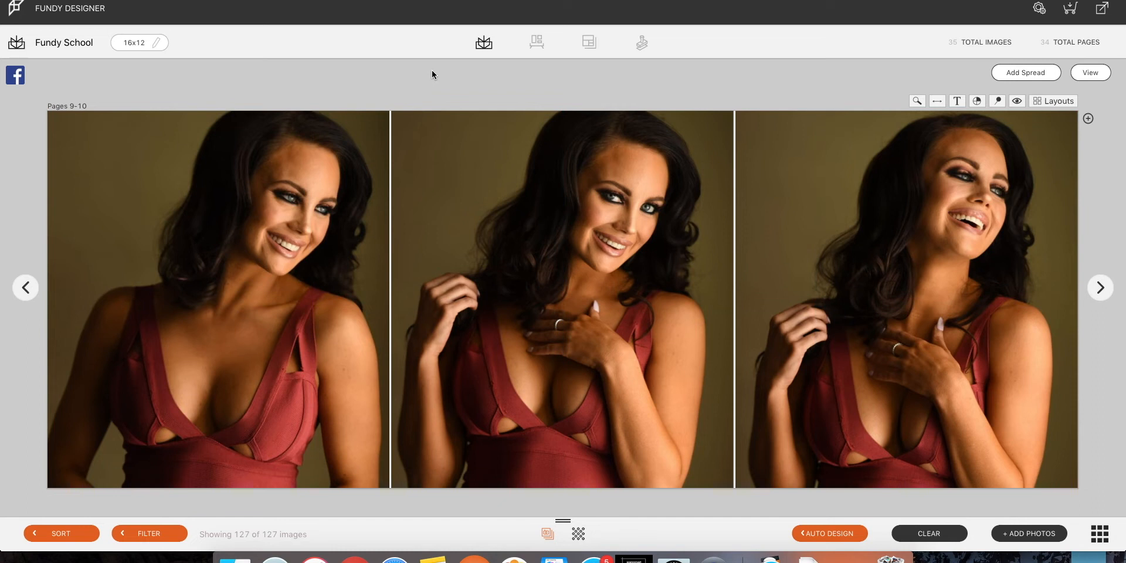